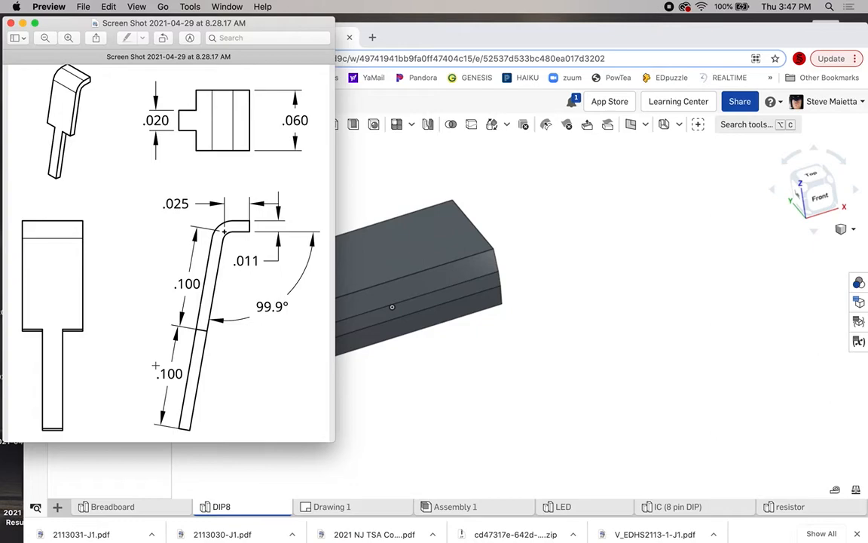
Switch to the Onshape DIP8 part and start a sketch on the chip body's narrow middle front face, viewed straight on
{"action": "left_click", "coordinate": [376, 366]}
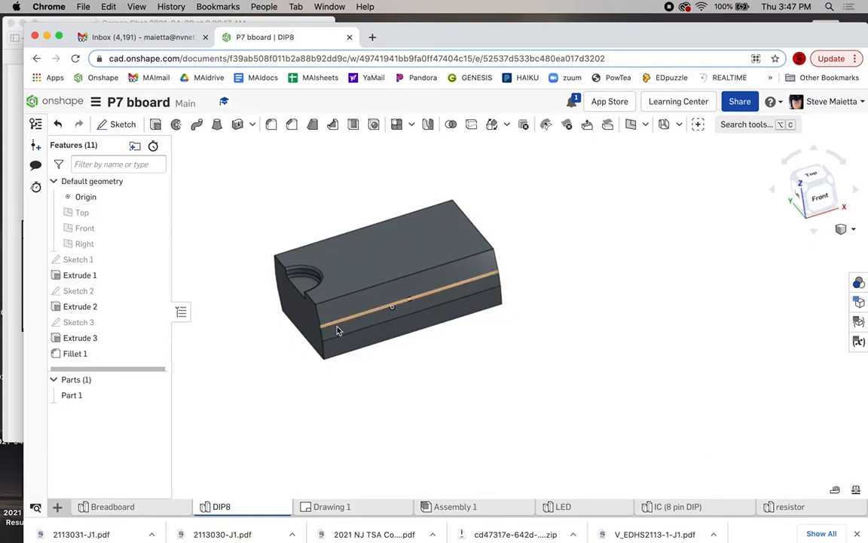
{"action": "left_click", "coordinate": [363, 324]}
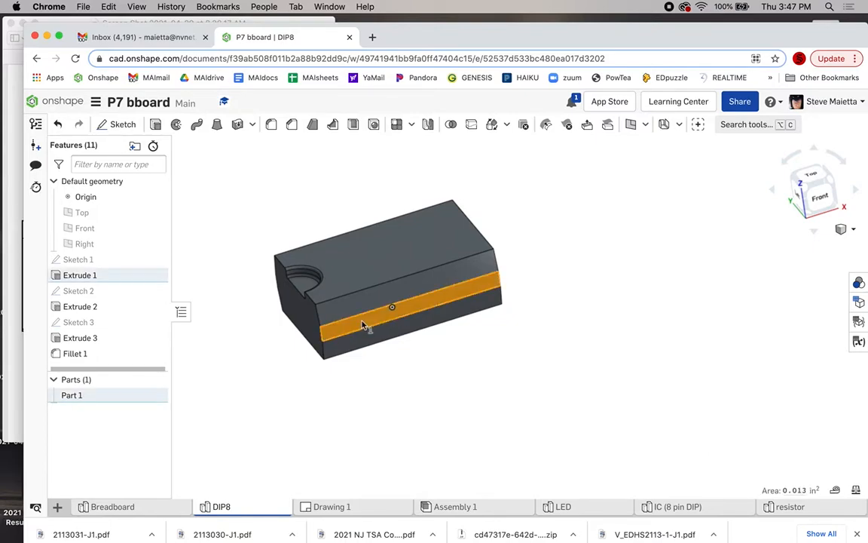
{"action": "left_click", "coordinate": [326, 381]}
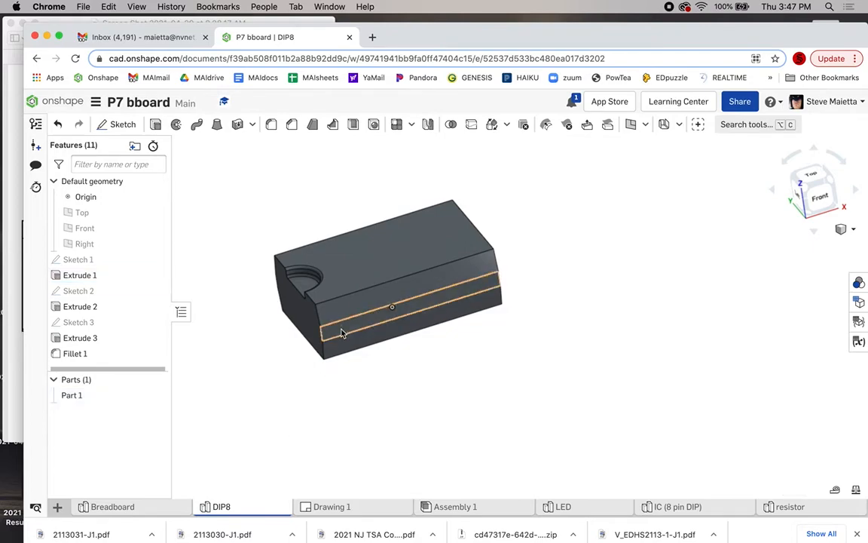
{"action": "left_click", "coordinate": [341, 333]}
{"action": "key", "text": "shift+s"}
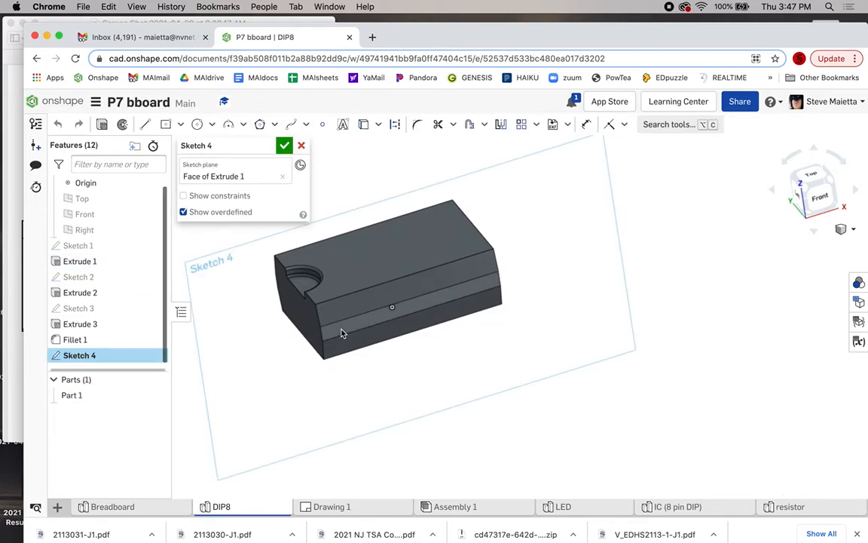
{"action": "key", "text": "n"}
Sketch a center-point rectangle 0.060 in wide and 0.011 in high on the narrow face, level with the left edge's midpoint
{"action": "scroll", "coordinate": [560, 324], "scroll_direction": "up", "scroll_amount": 5}
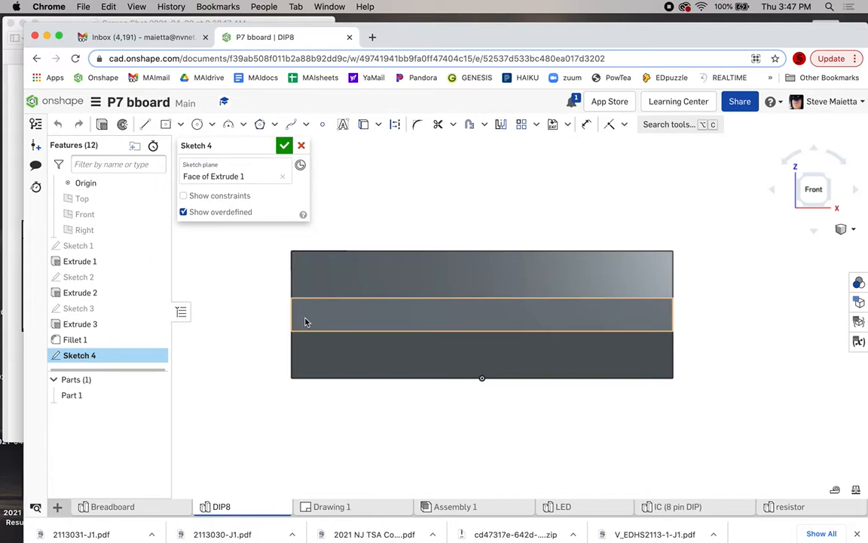
{"action": "scroll", "coordinate": [305, 321], "scroll_direction": "up", "scroll_amount": 1}
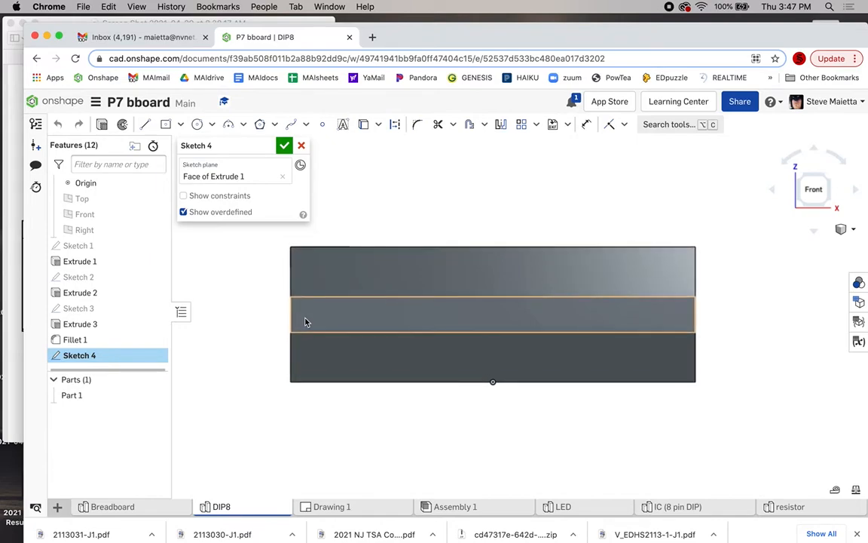
{"action": "key", "text": "g"}
{"action": "scroll", "coordinate": [325, 316], "scroll_direction": "up", "scroll_amount": 2}
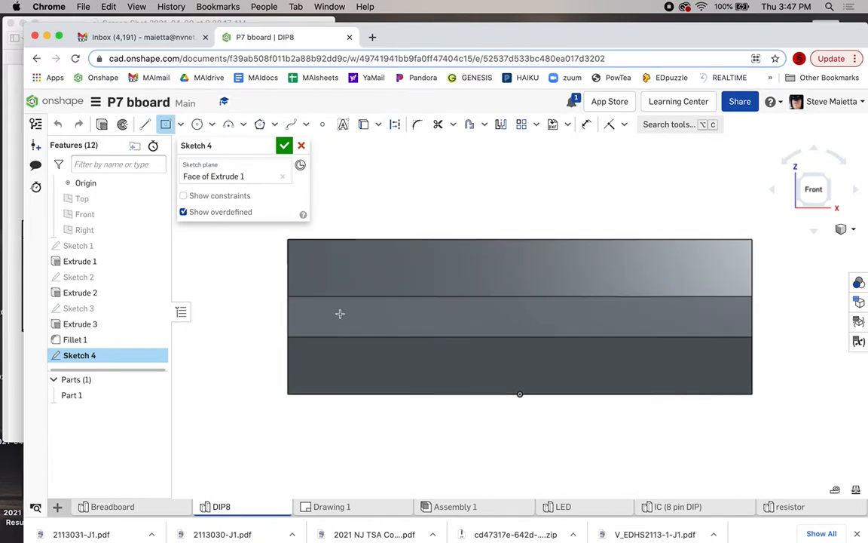
{"action": "left_click", "coordinate": [289, 315]}
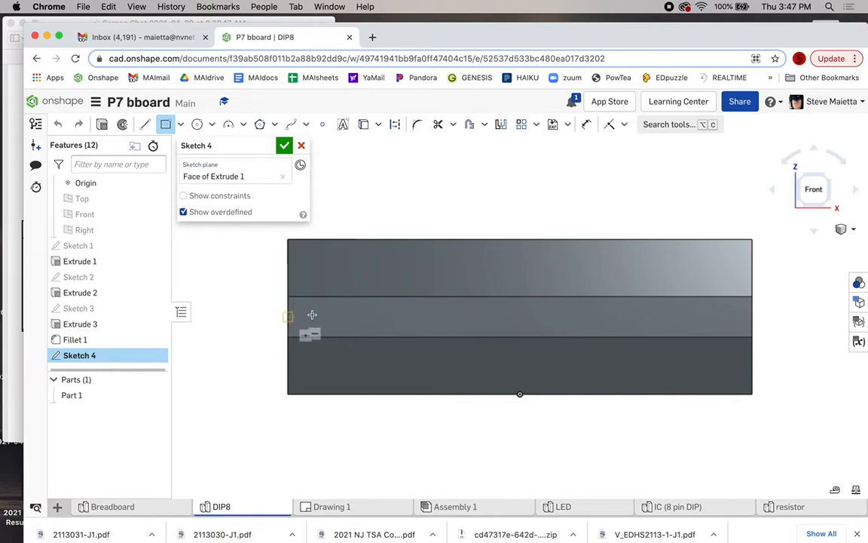
{"action": "left_click", "coordinate": [365, 317]}
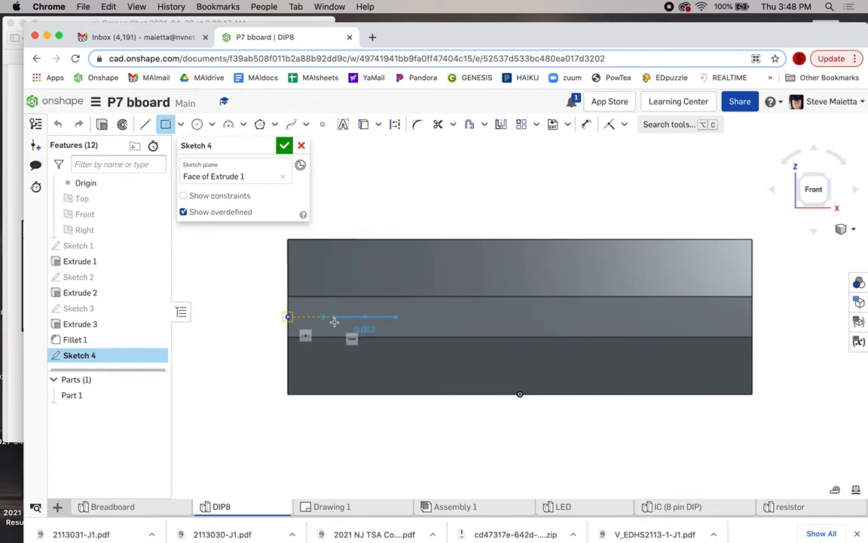
{"action": "left_click", "coordinate": [333, 322]}
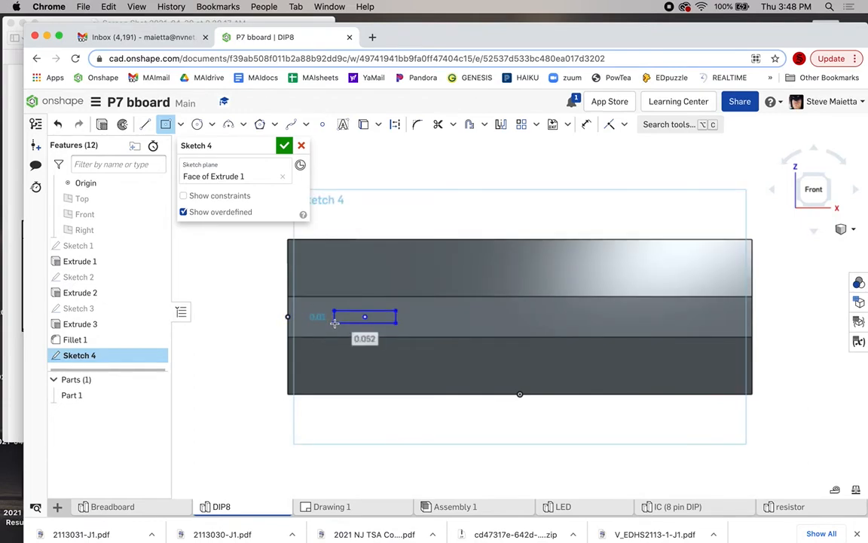
{"action": "type", "text": ".060"}
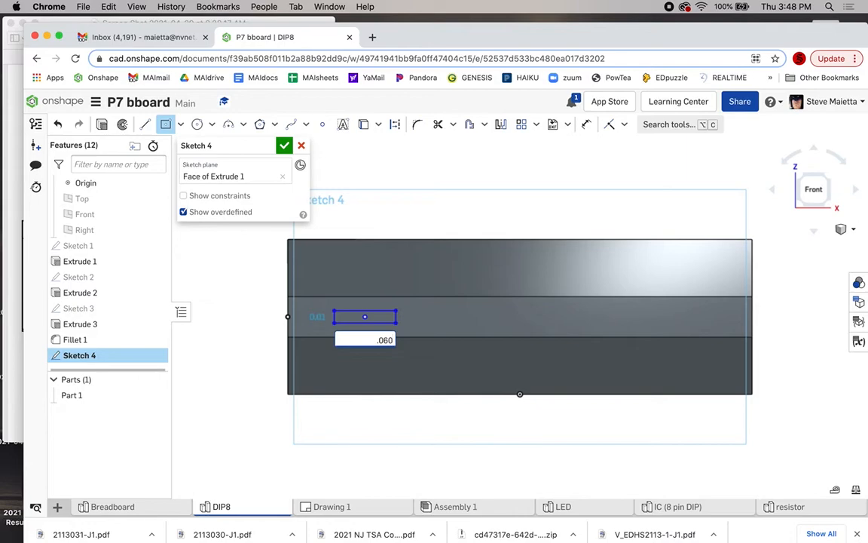
{"action": "key", "text": "Return"}
{"action": "type", "text": ".011"}
{"action": "key", "text": "Return"}
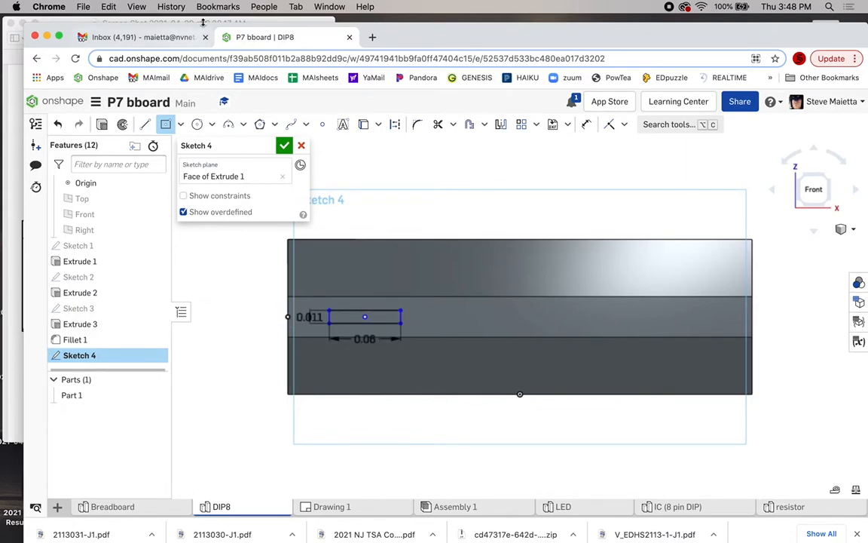
Check the leg reference drawing and dimension the rectangle's center 0.060 in from the midpoint of the face's left edge
{"action": "left_click", "coordinate": [202, 23]}
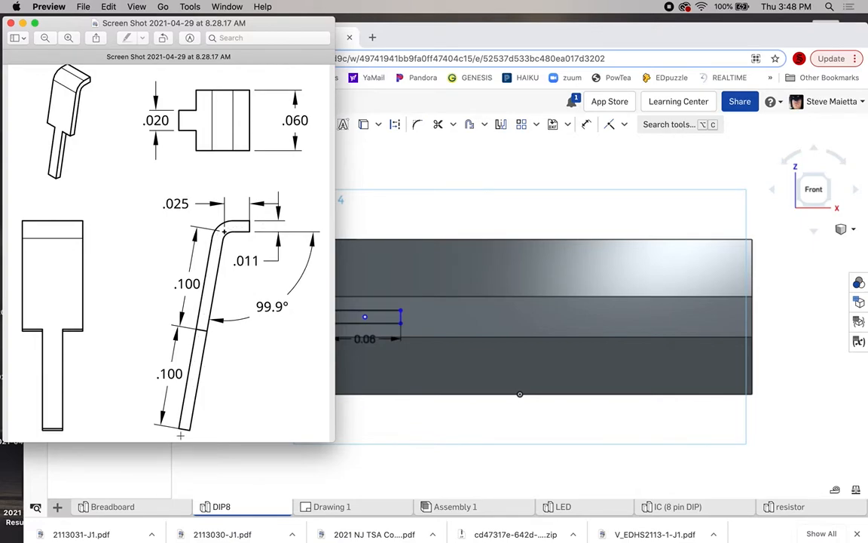
{"action": "left_click", "coordinate": [391, 153]}
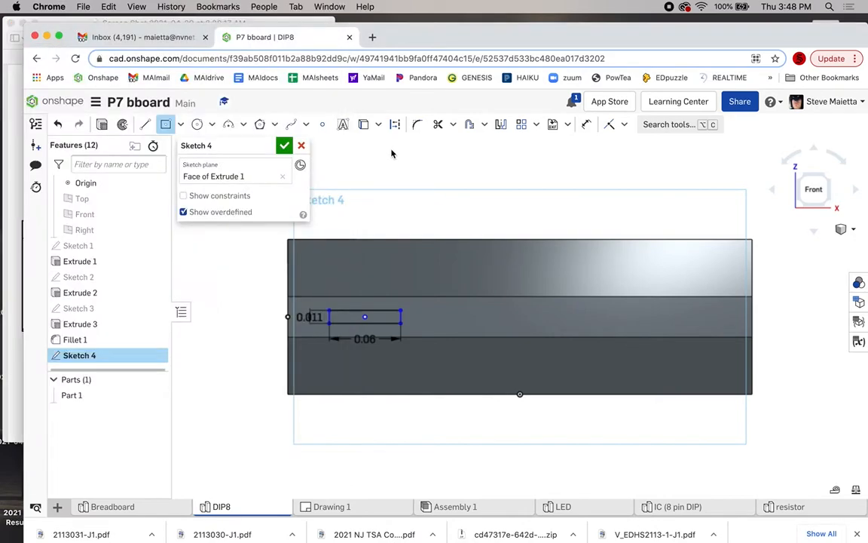
{"action": "scroll", "coordinate": [320, 309], "scroll_direction": "up", "scroll_amount": 1}
{"action": "scroll", "coordinate": [321, 309], "scroll_direction": "up", "scroll_amount": 3}
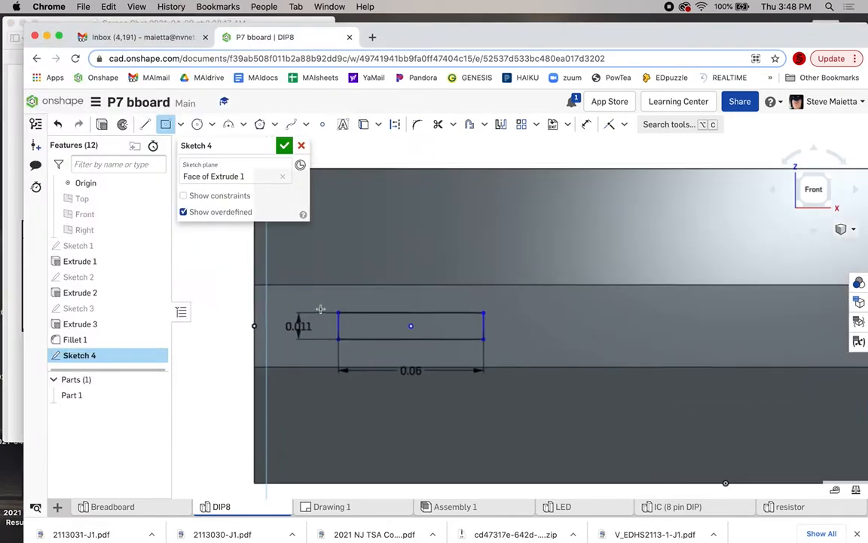
{"action": "left_click", "coordinate": [586, 124]}
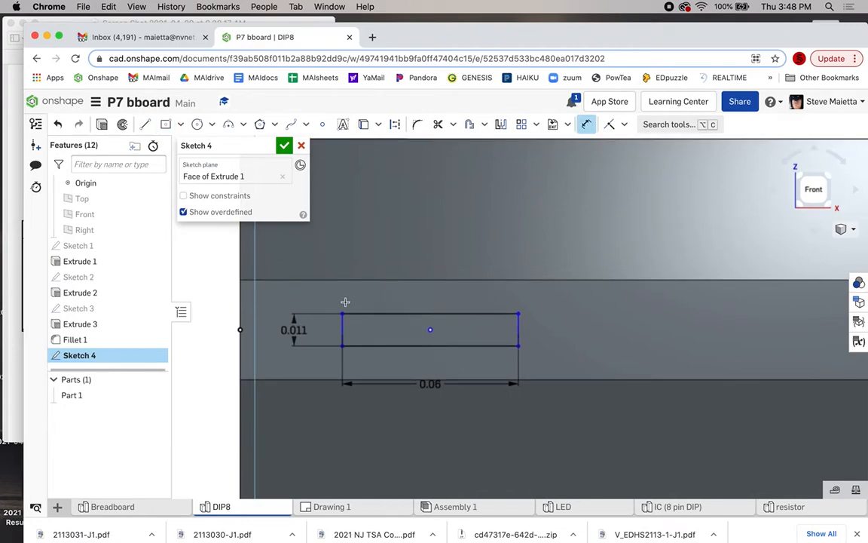
{"action": "scroll", "coordinate": [345, 301], "scroll_direction": "down", "scroll_amount": 2}
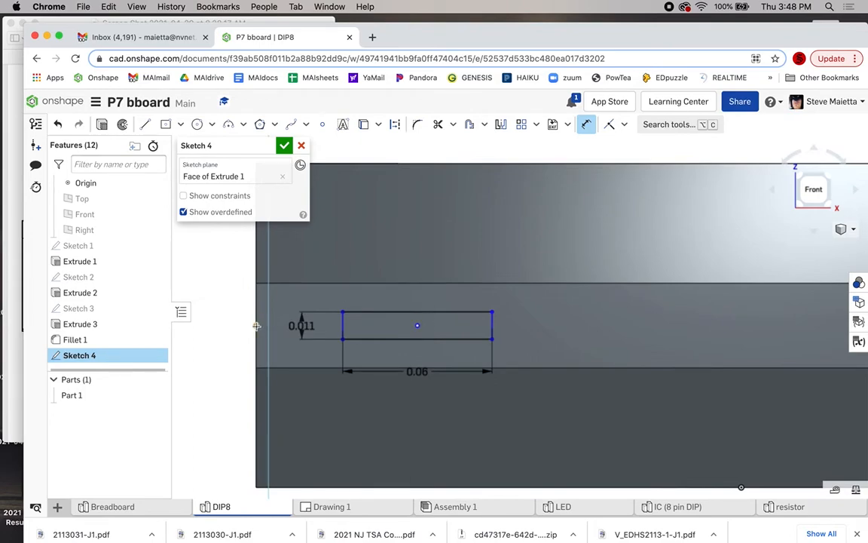
{"action": "left_click", "coordinate": [256, 326]}
{"action": "left_click", "coordinate": [330, 252]}
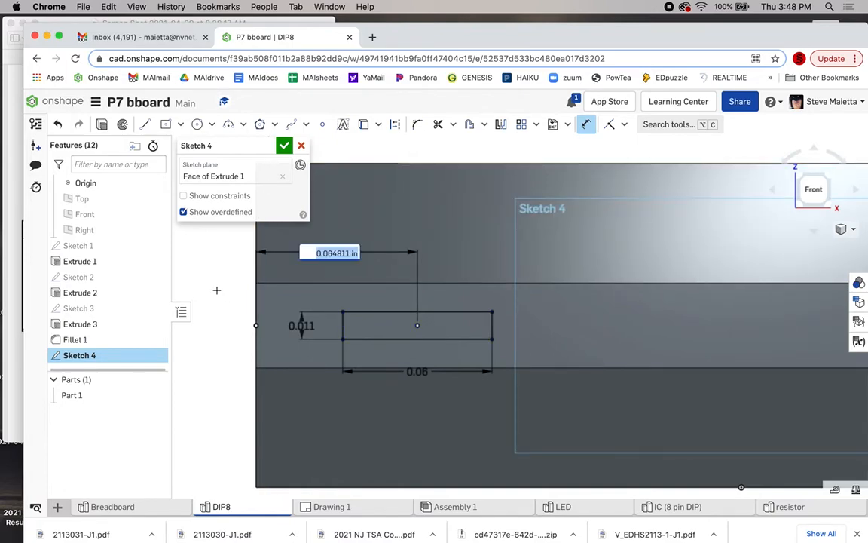
{"action": "key", "text": "BackSpace"}
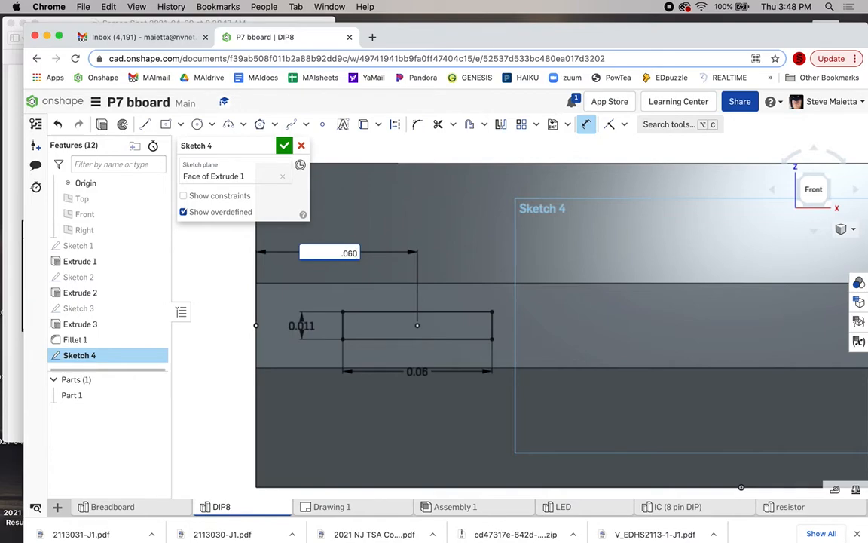
{"action": "type", "text": ".060"}
{"action": "key", "text": "Return"}
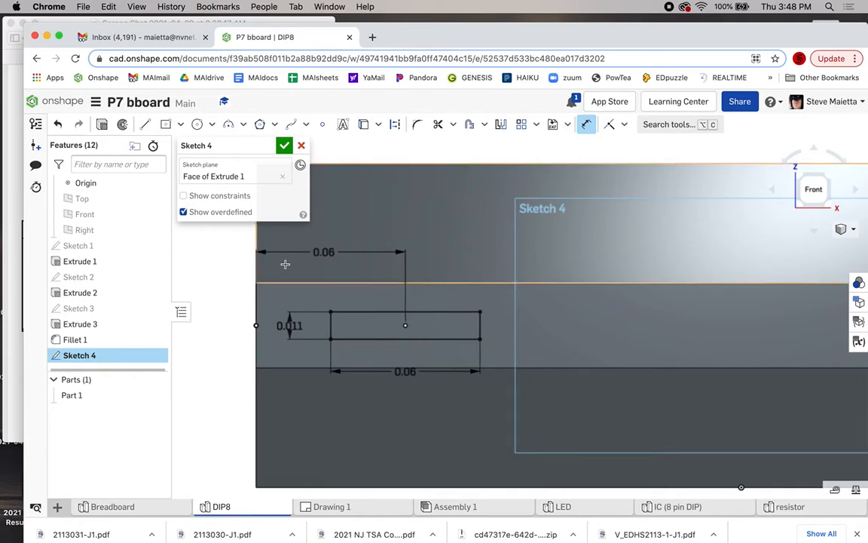
Move the 0.011 height dimension text above the rectangle, rename the sketch LegProfile and finish it
{"action": "scroll", "coordinate": [345, 257], "scroll_direction": "down", "scroll_amount": 5}
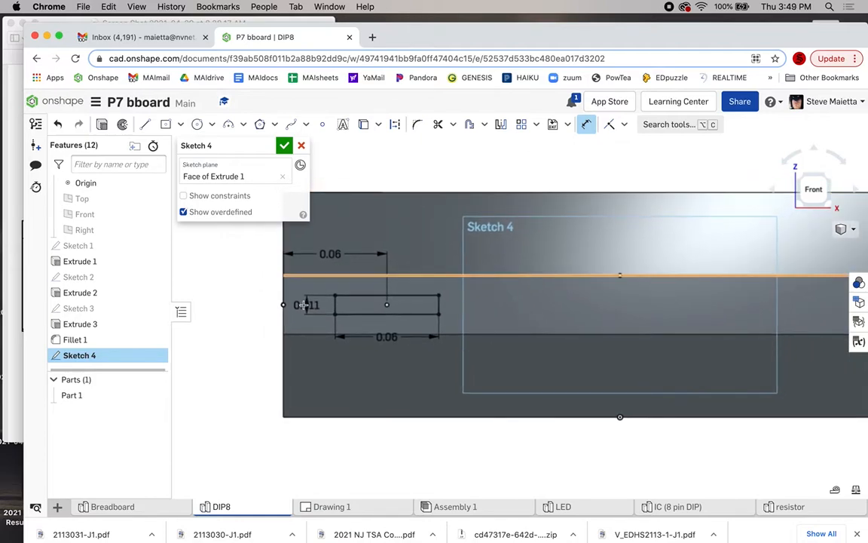
{"action": "key", "text": "Escape"}
{"action": "left_click_drag", "start_coordinate": [303, 300], "coordinate": [311, 273]}
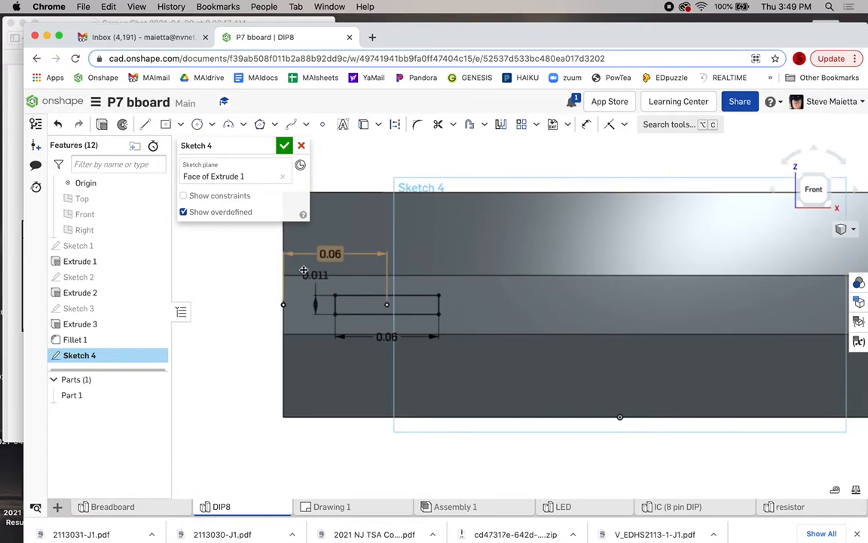
{"action": "left_click", "coordinate": [267, 147]}
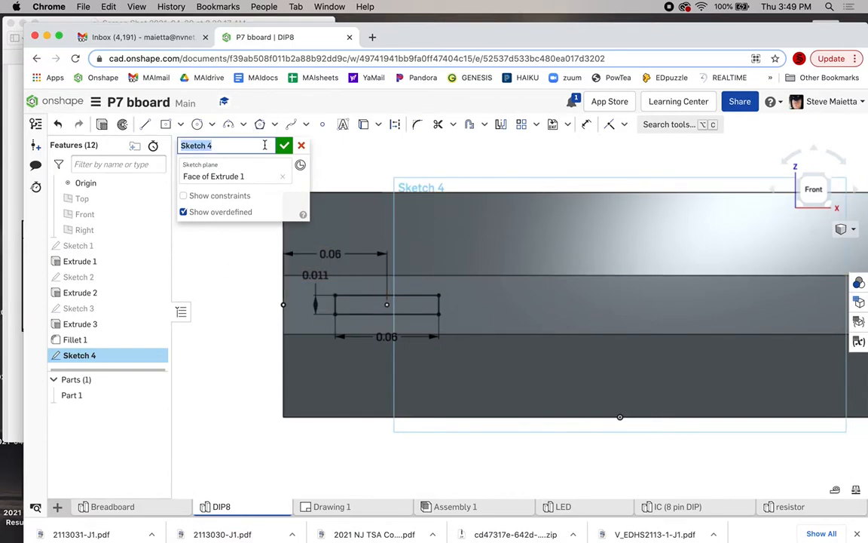
{"action": "type", "text": "LegProfile"}
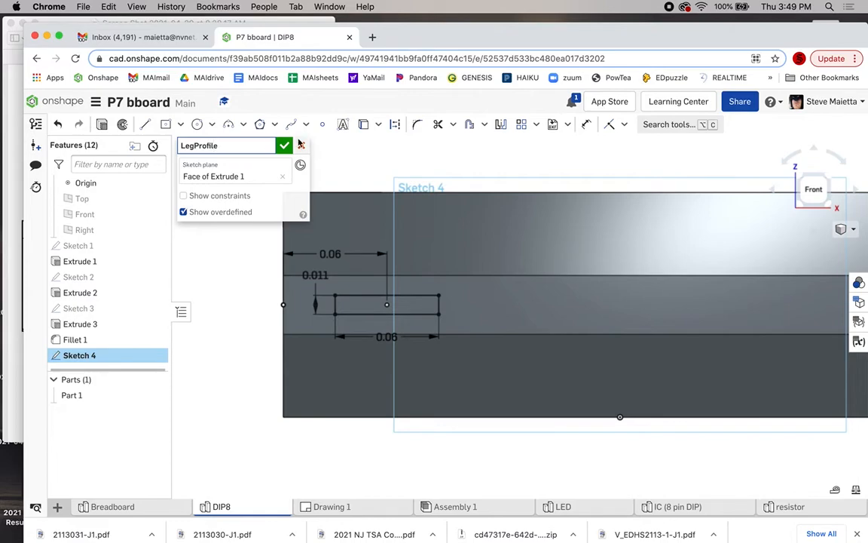
{"action": "left_click", "coordinate": [284, 146]}
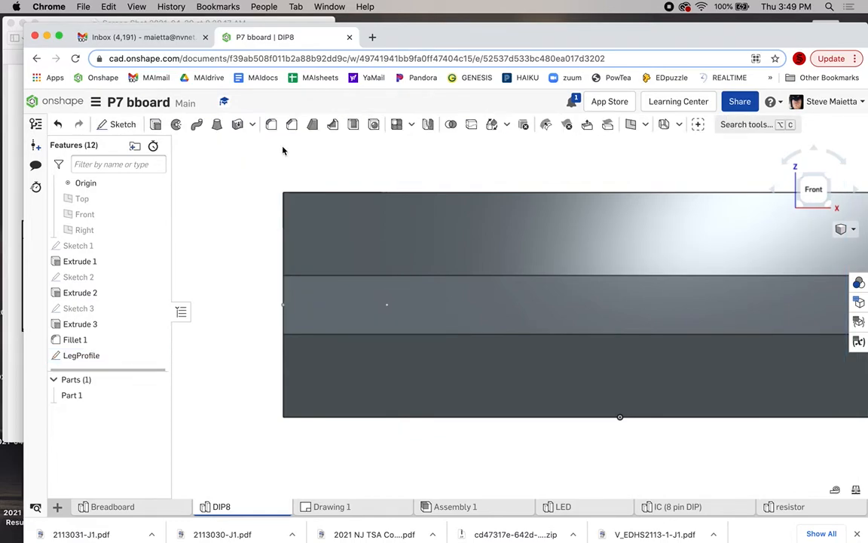
Change the appearance of Part 1 to a turquoise palette color
{"action": "right_click_drag", "start_coordinate": [239, 211], "coordinate": [248, 214]}
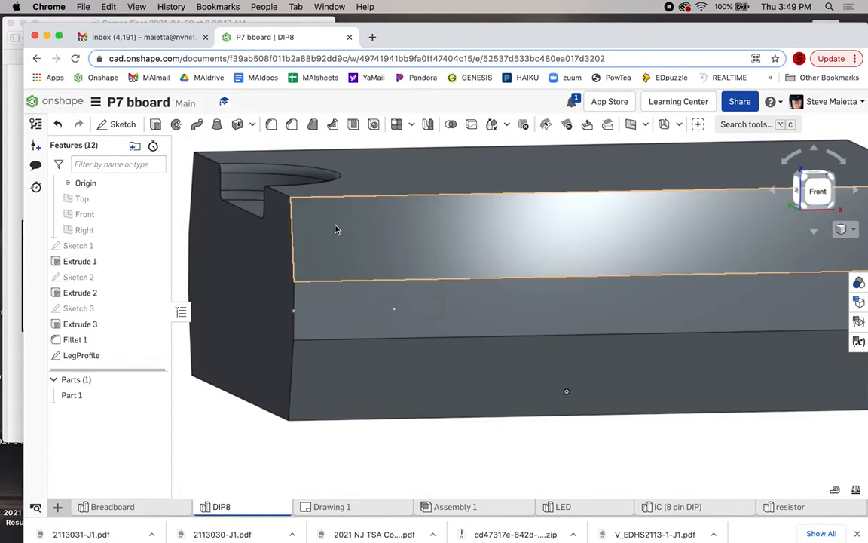
{"action": "right_click", "coordinate": [71, 395]}
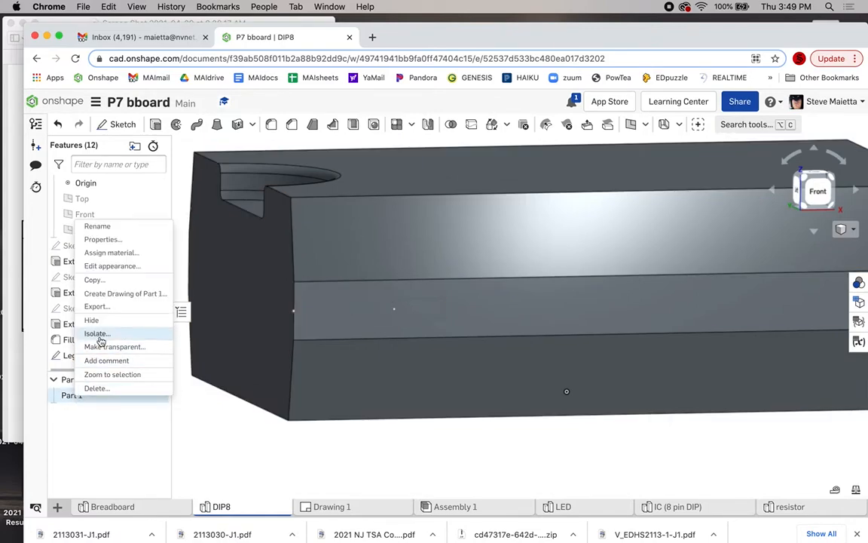
{"action": "left_click", "coordinate": [108, 267]}
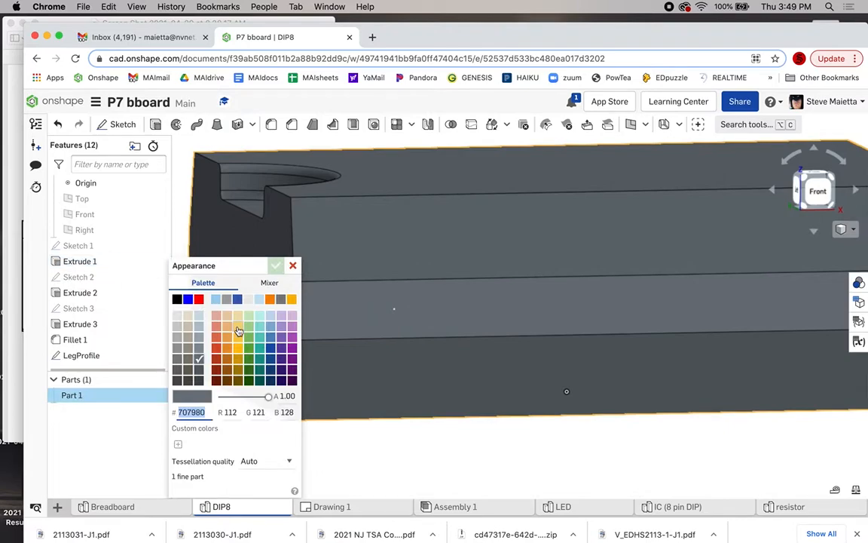
{"action": "left_click", "coordinate": [259, 333]}
{"action": "left_click", "coordinate": [276, 265]}
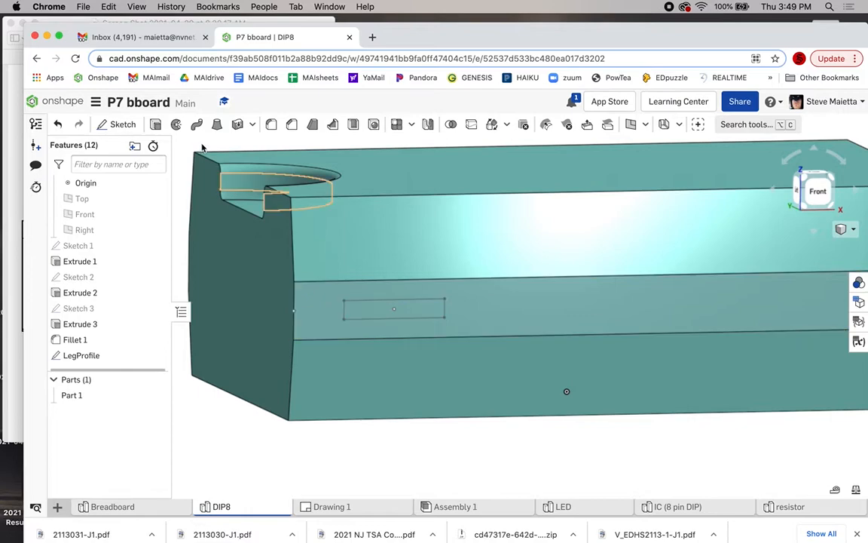
Create a plane-point plane parallel to the chip's notched end face through the LegProfile rectangle's lower corner nearest that face
{"action": "left_click", "coordinate": [343, 322]}
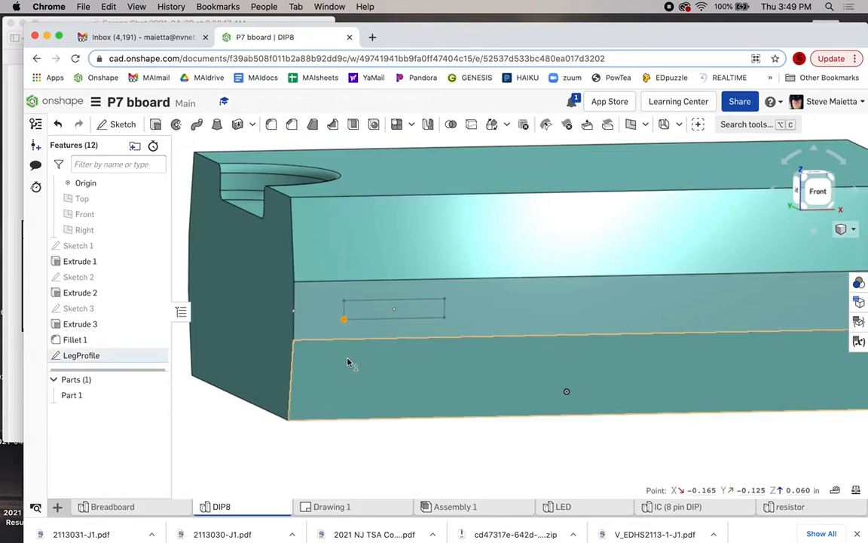
{"action": "mouse_move", "coordinate": [363, 494]}
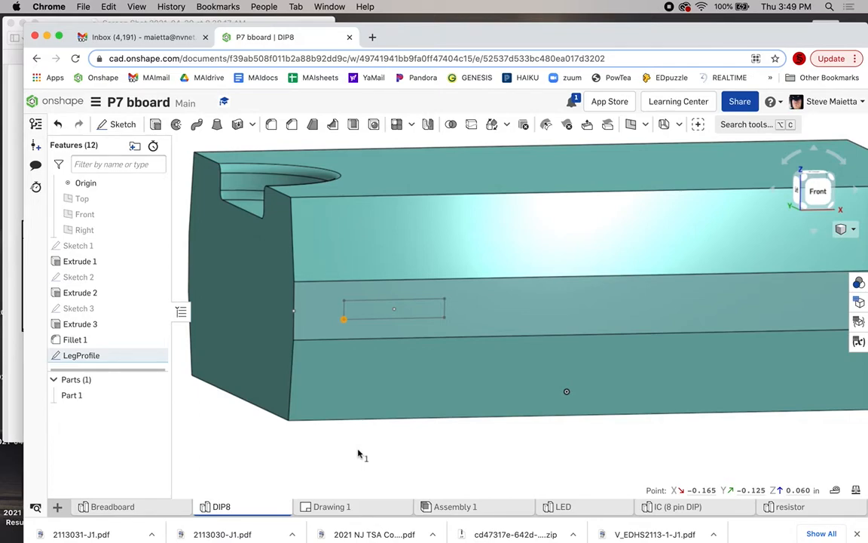
{"action": "left_click", "coordinate": [251, 303]}
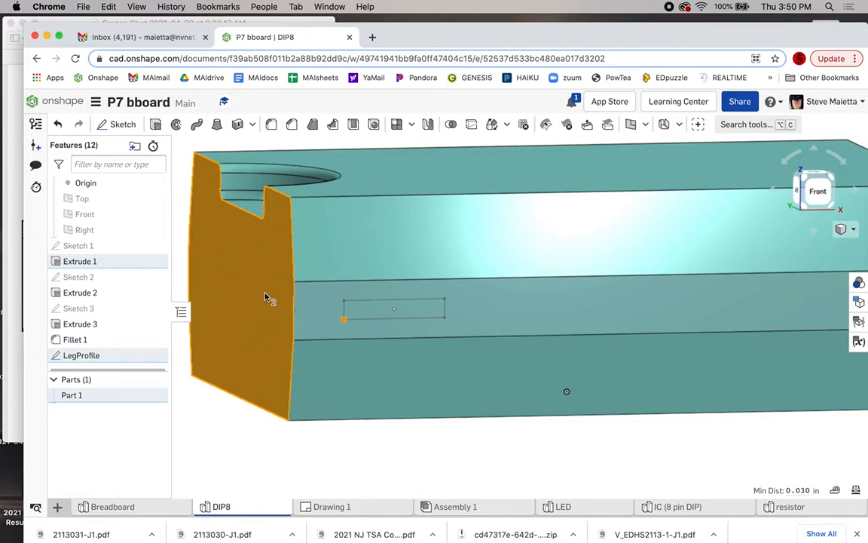
{"action": "left_click", "coordinate": [344, 320]}
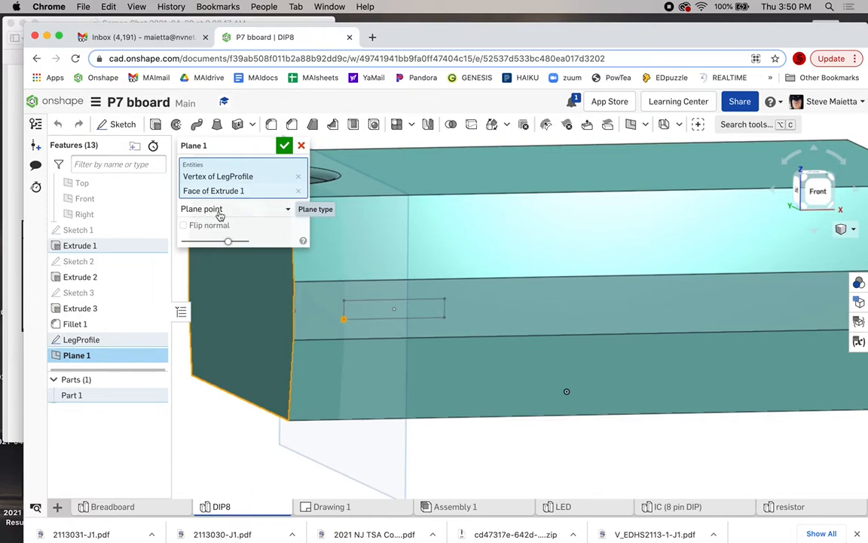
{"action": "left_click", "coordinate": [292, 212]}
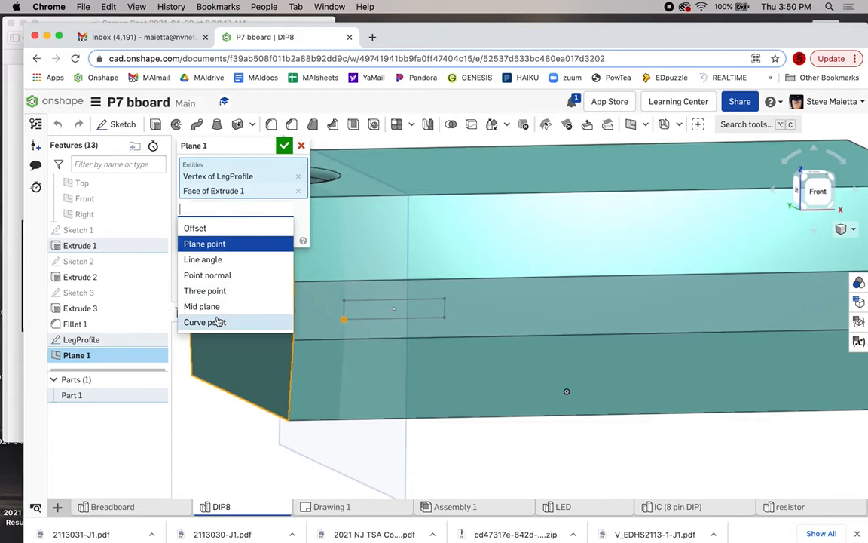
{"action": "left_click", "coordinate": [209, 250]}
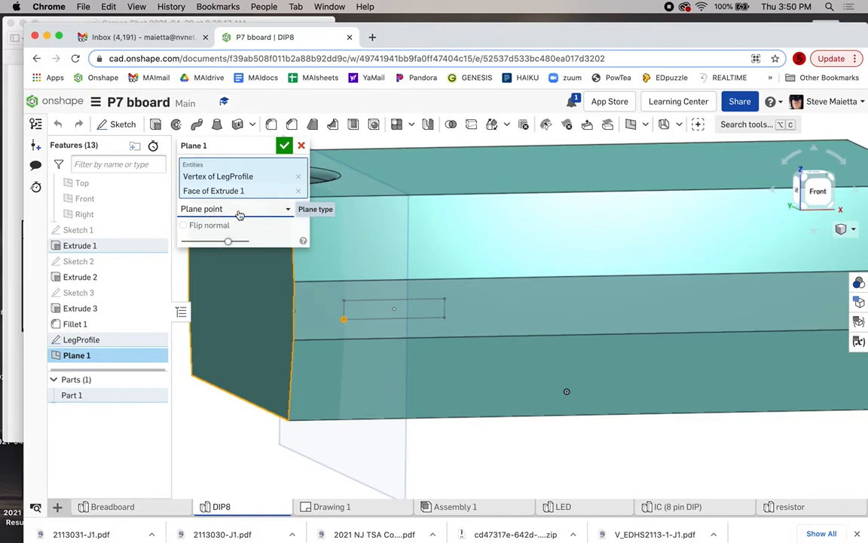
{"action": "left_click", "coordinate": [285, 147]}
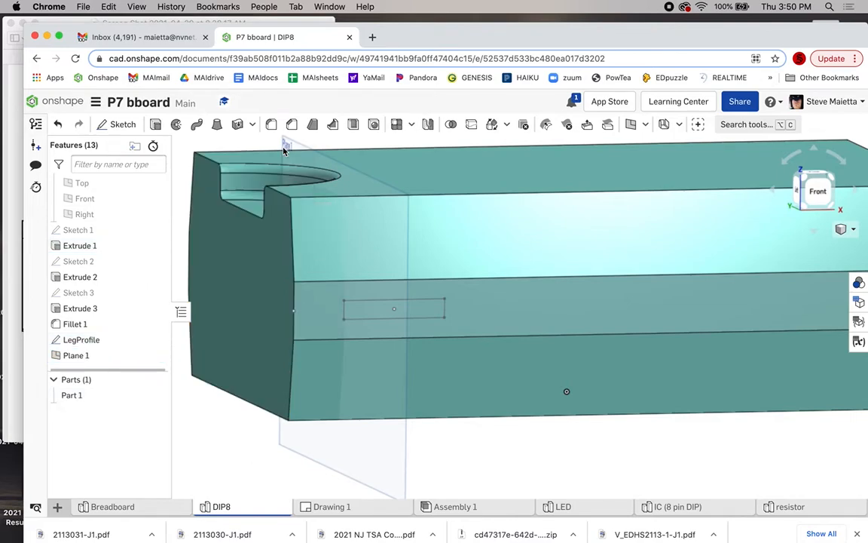
Start a new sketch on the plane through the leg profile's corner, viewed square to the chip's end
{"action": "mouse_move", "coordinate": [208, 462]}
{"action": "right_mouse_down"}
{"action": "mouse_move", "coordinate": [196, 456]}
{"action": "mouse_move", "coordinate": [212, 464]}
{"action": "right_mouse_up"}
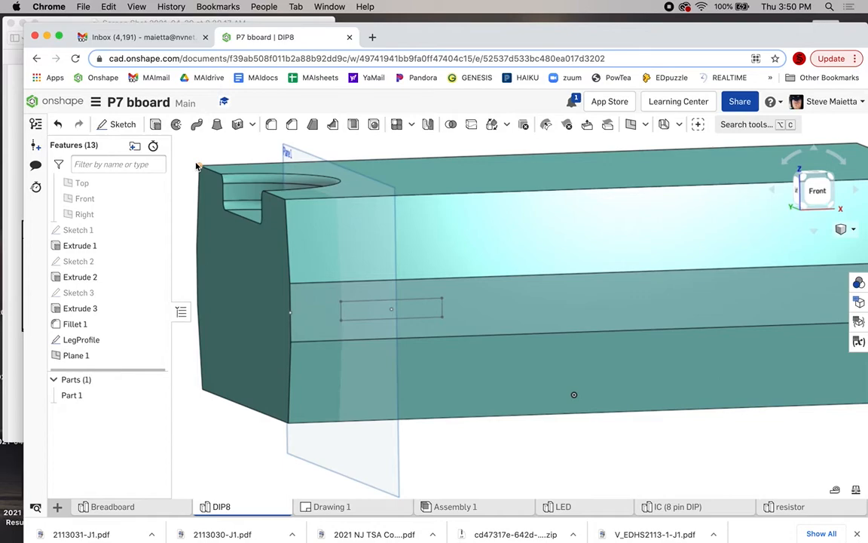
{"action": "left_click", "coordinate": [290, 153]}
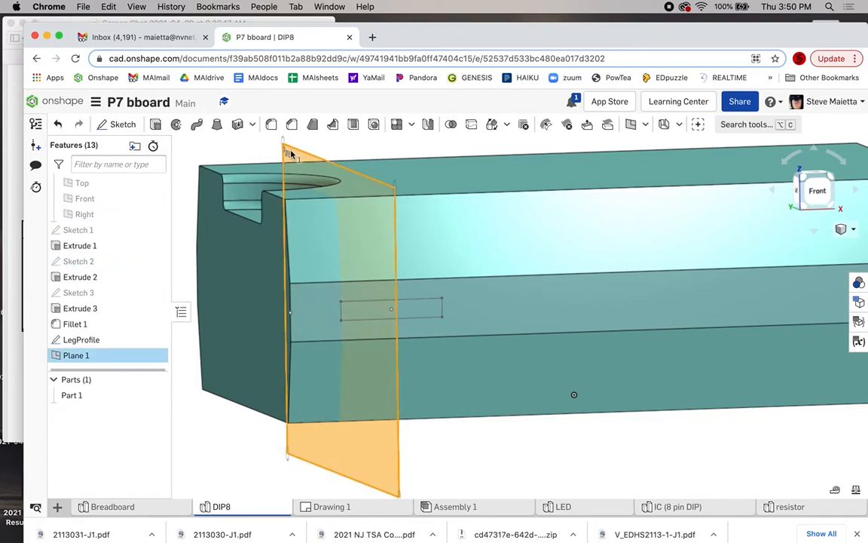
{"action": "key", "text": "shift+s"}
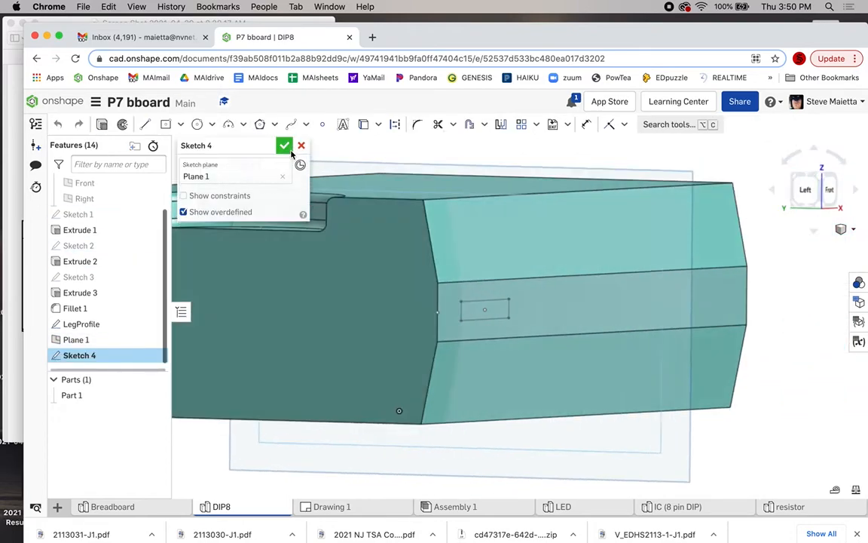
{"action": "scroll", "coordinate": [568, 343], "scroll_direction": "up", "scroll_amount": 5}
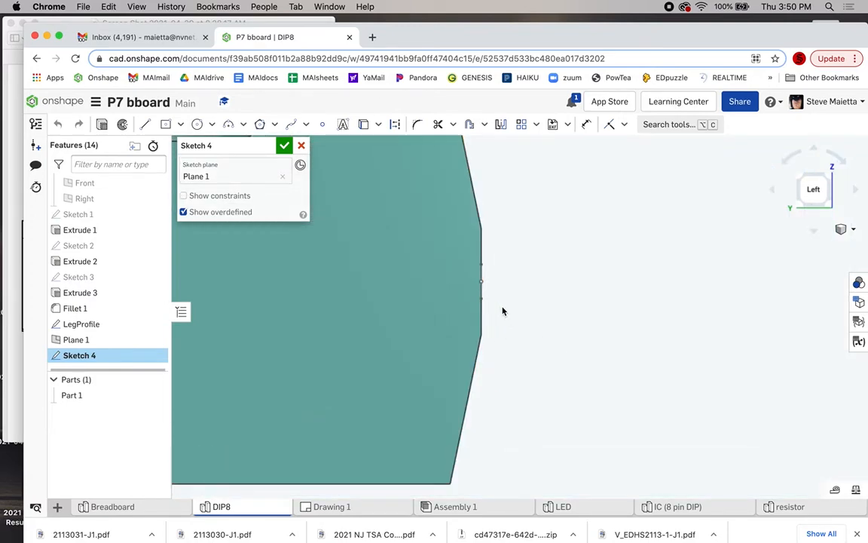
{"action": "key", "text": "Left"}
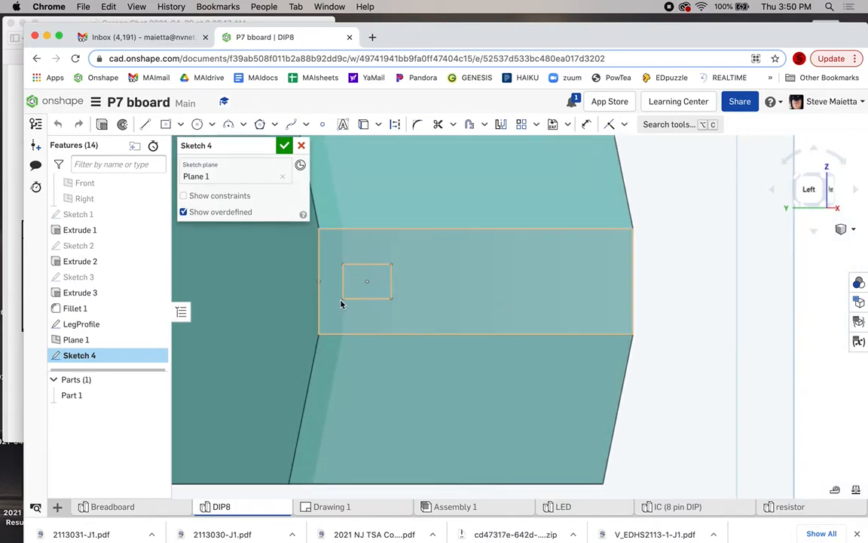
{"action": "key", "text": "Right"}
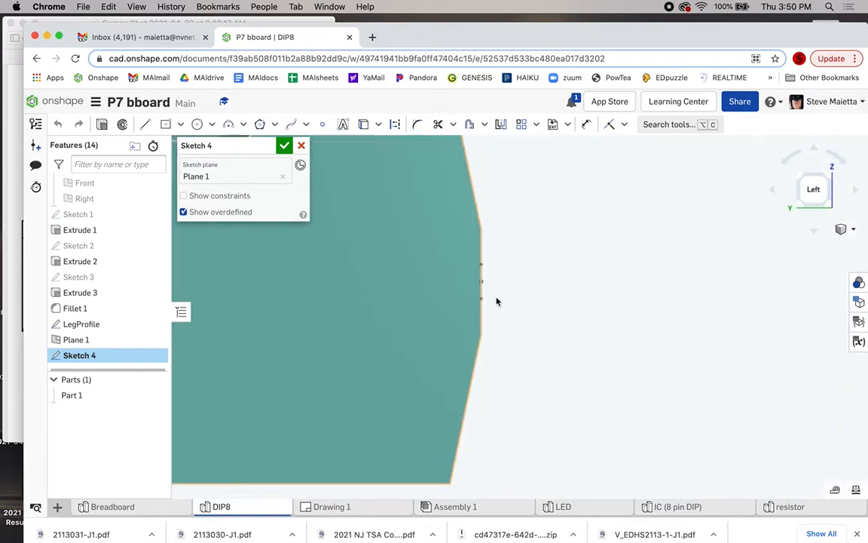
Check the leg reference drawing and sketch a horizontal line 0.25 in long outward from the leg profile's lower point
{"action": "left_click", "coordinate": [111, 22]}
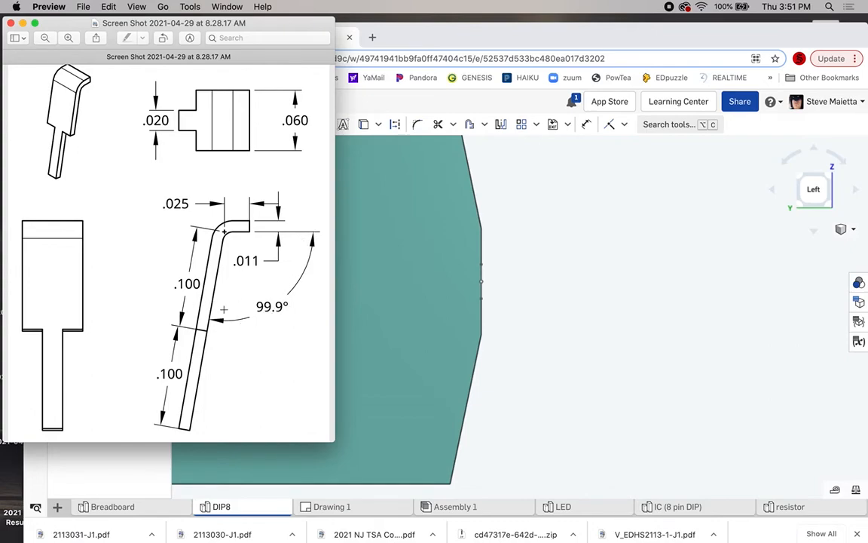
{"action": "left_click", "coordinate": [512, 293]}
{"action": "key", "text": "l"}
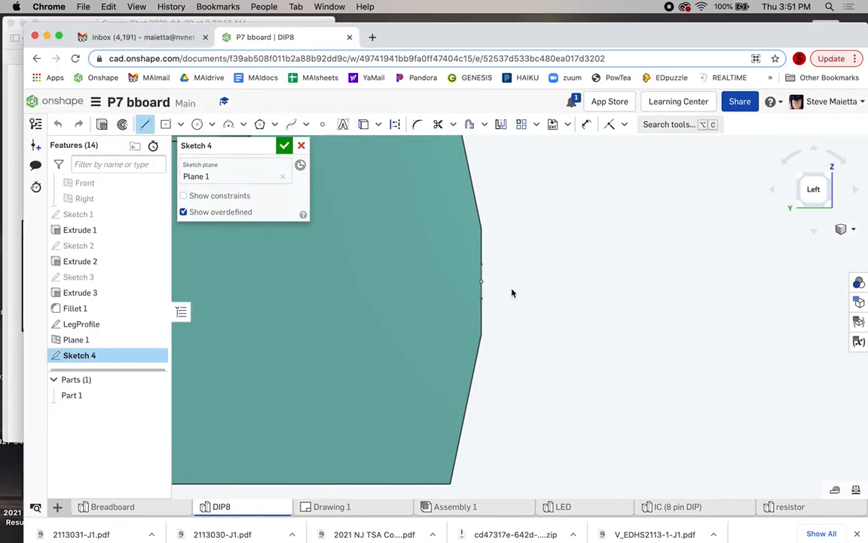
{"action": "left_click", "coordinate": [482, 298]}
{"action": "type", "text": ".25"}
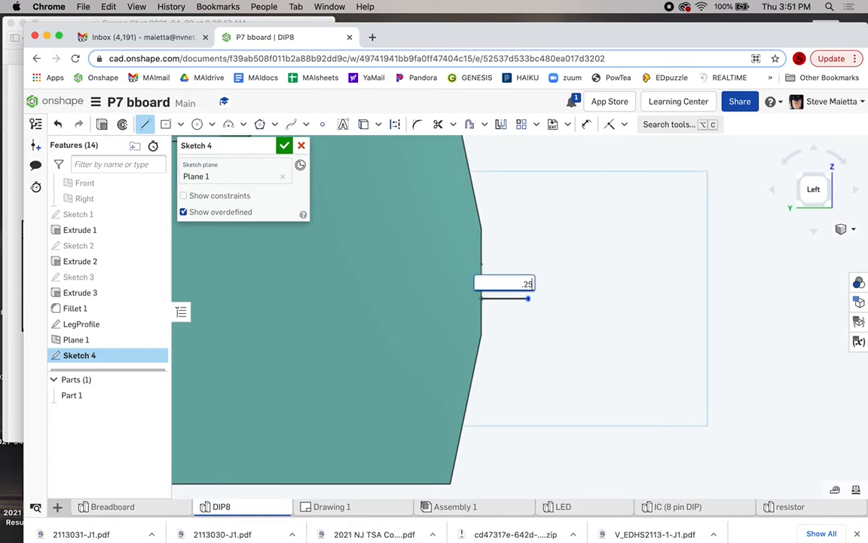
{"action": "key", "text": "Return"}
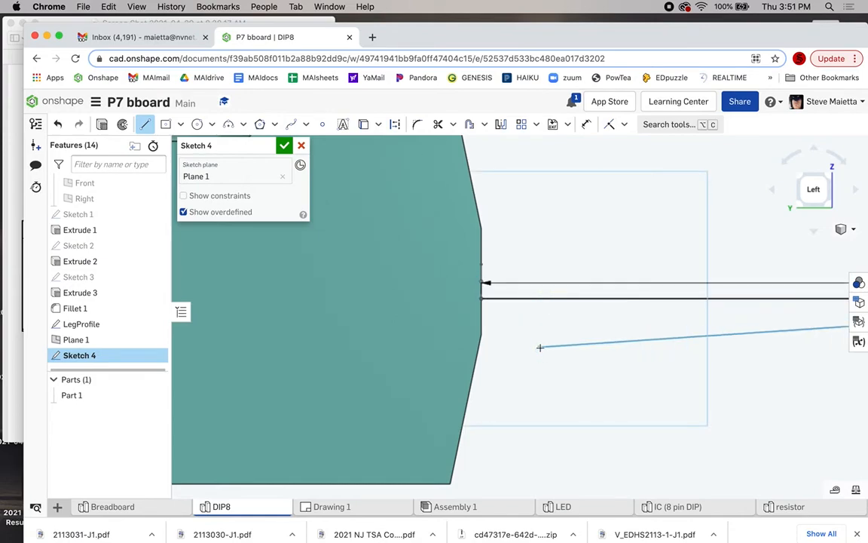
{"action": "key", "text": "Escape"}
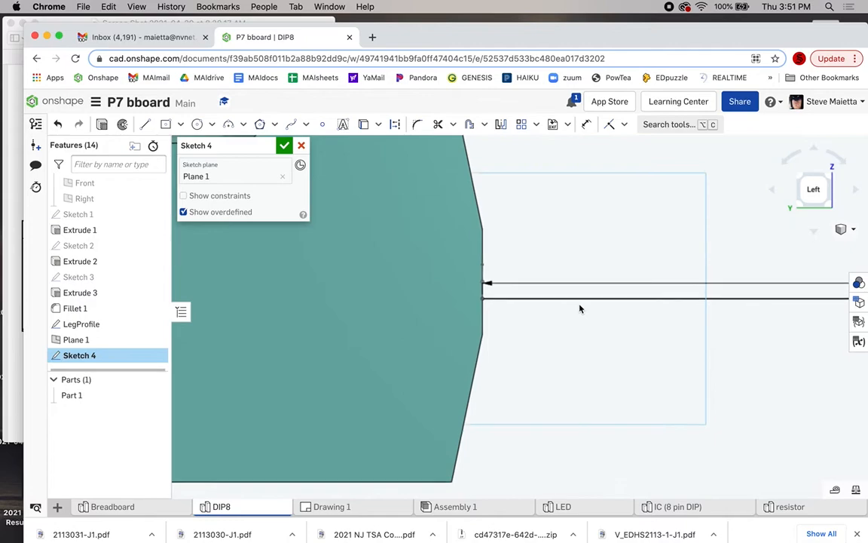
Set the horizontal path line's length to 0.025 in
{"action": "scroll", "coordinate": [579, 306], "scroll_direction": "down", "scroll_amount": 3}
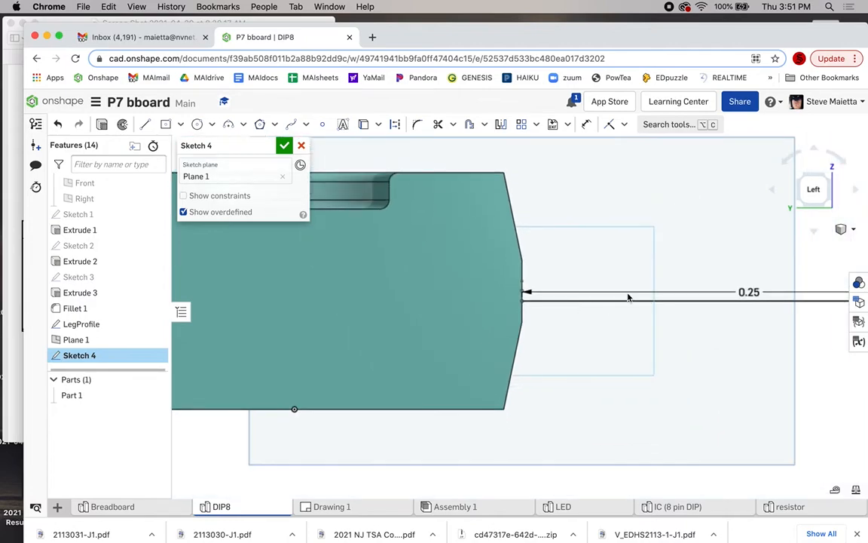
{"action": "double_click", "coordinate": [726, 291]}
{"action": "key", "text": "BackSpace"}
{"action": "type", "text": ".025"}
{"action": "key", "text": "Return"}
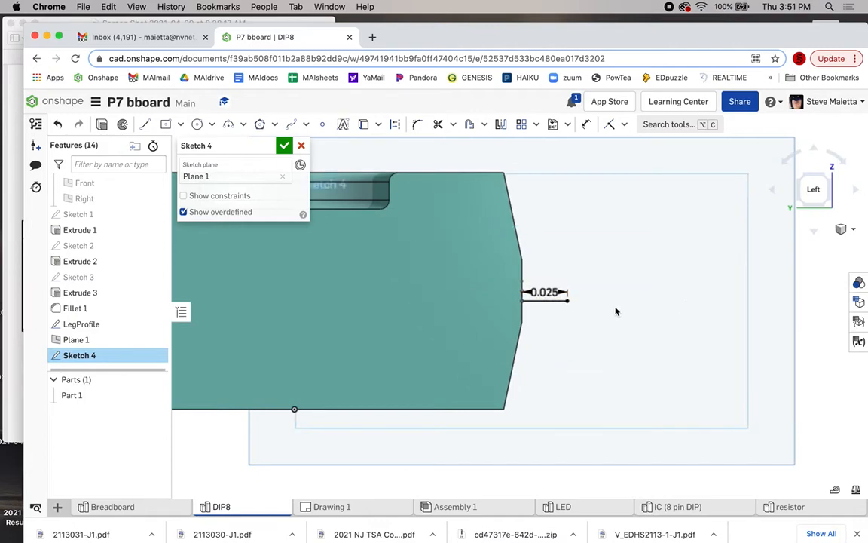
Sketch a 0.1 in line sloping down and outward from the free end of the horizontal path line
{"action": "scroll", "coordinate": [618, 449], "scroll_direction": "up", "scroll_amount": 2}
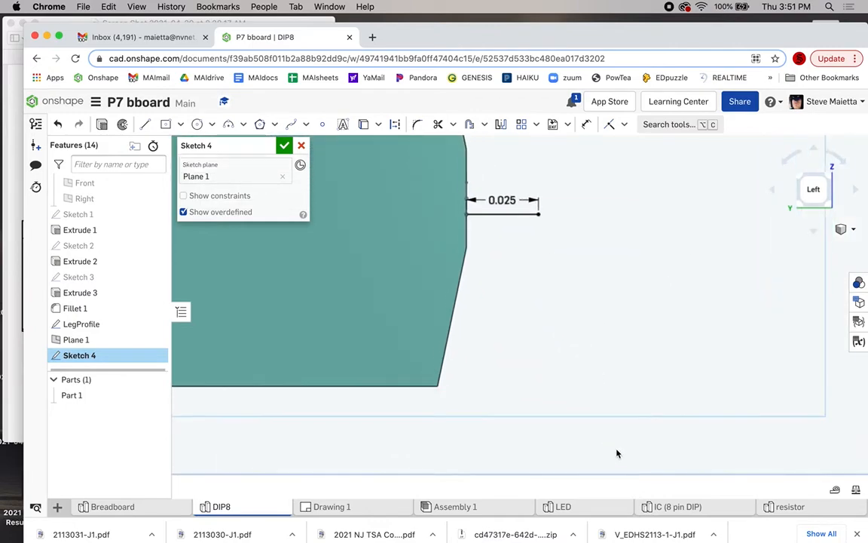
{"action": "scroll", "coordinate": [617, 459], "scroll_direction": "down", "scroll_amount": 3}
{"action": "scroll", "coordinate": [615, 489], "scroll_direction": "up", "scroll_amount": 2}
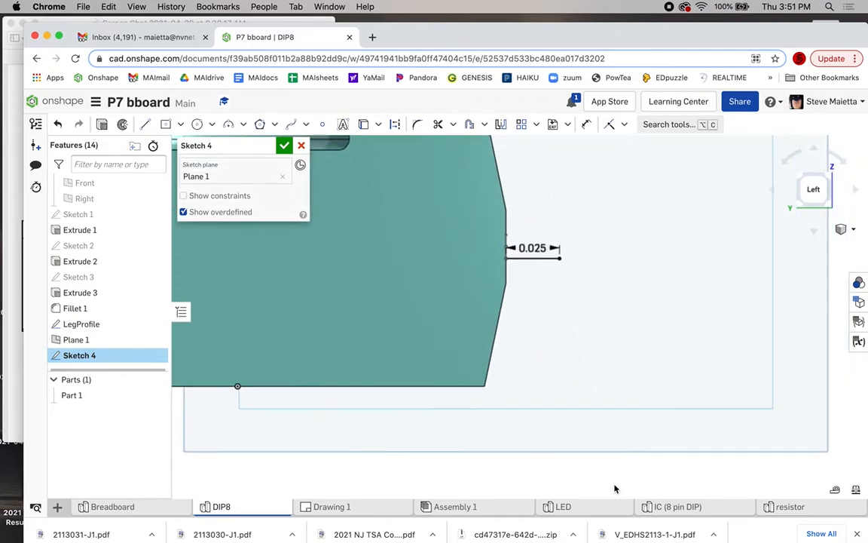
{"action": "key", "text": "l"}
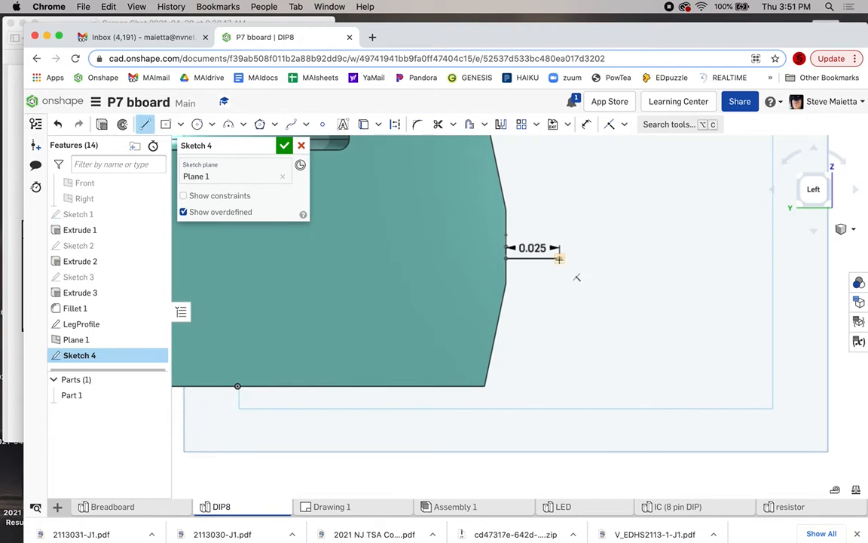
{"action": "left_click", "coordinate": [560, 259]}
{"action": "left_click", "coordinate": [625, 431]}
{"action": "type", "text": ".1"}
{"action": "key", "text": "Return"}
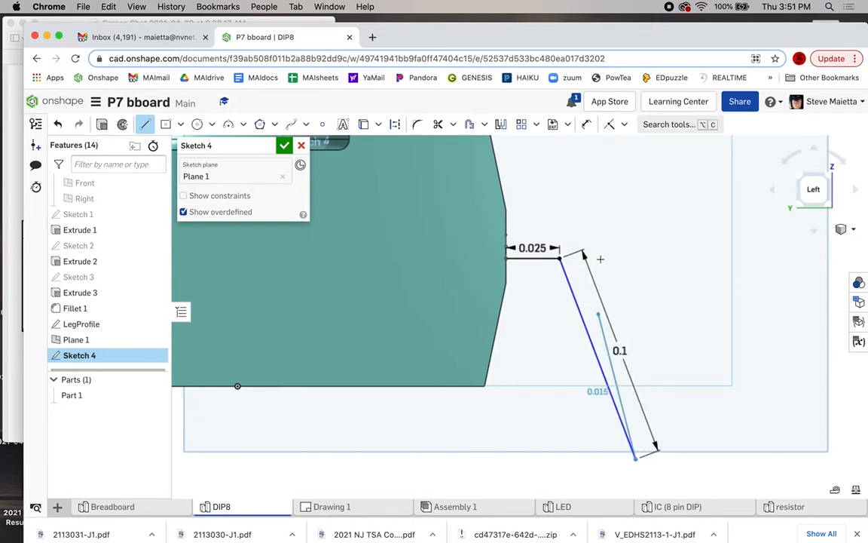
{"action": "key", "text": "Escape"}
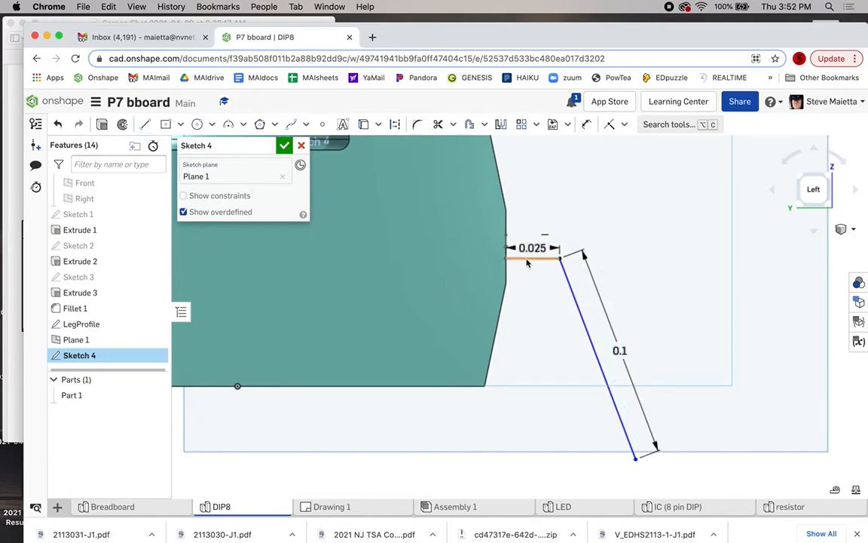
Dimension the angle between the horizontal and sloping path lines at 100°
{"action": "key", "text": "d"}
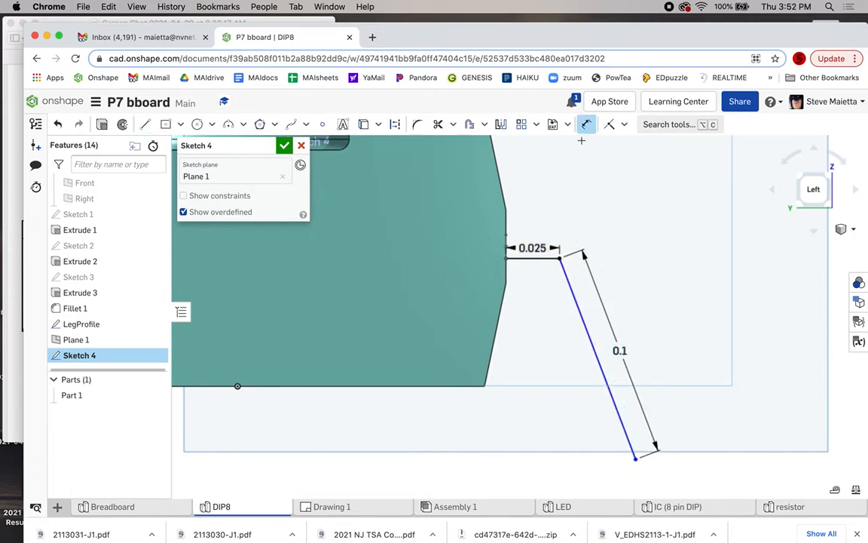
{"action": "left_click", "coordinate": [529, 258]}
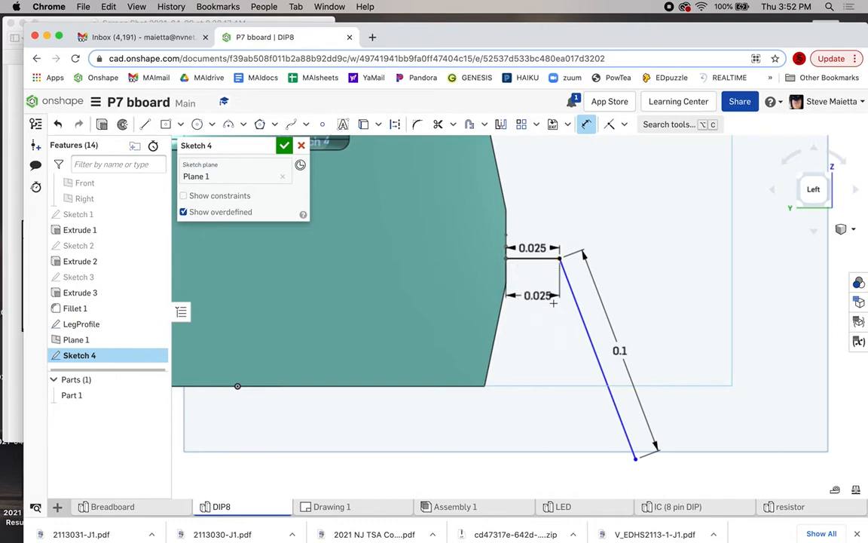
{"action": "left_click", "coordinate": [576, 302]}
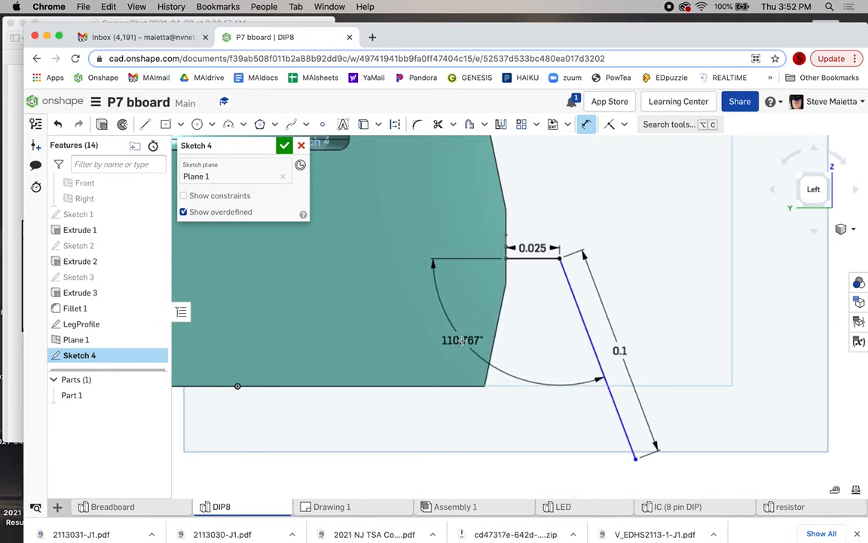
{"action": "left_click", "coordinate": [462, 340]}
{"action": "type", "text": "100"}
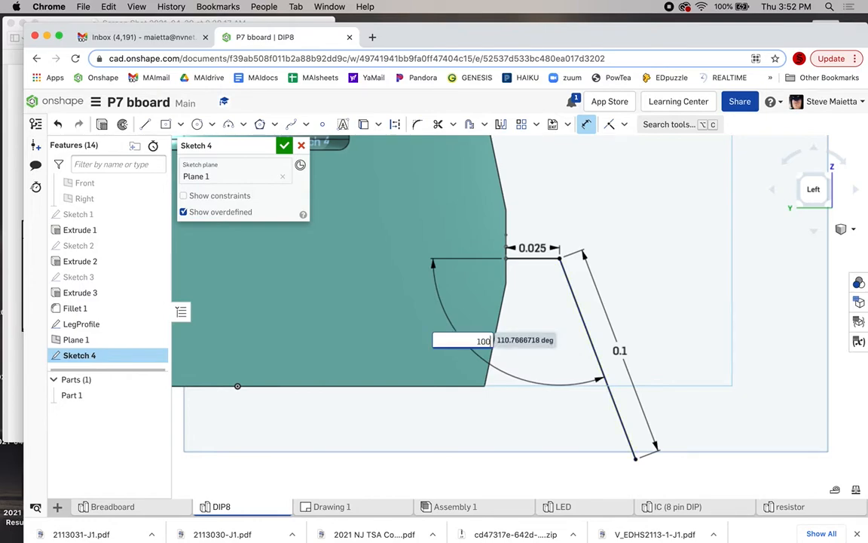
{"action": "key", "text": "Return"}
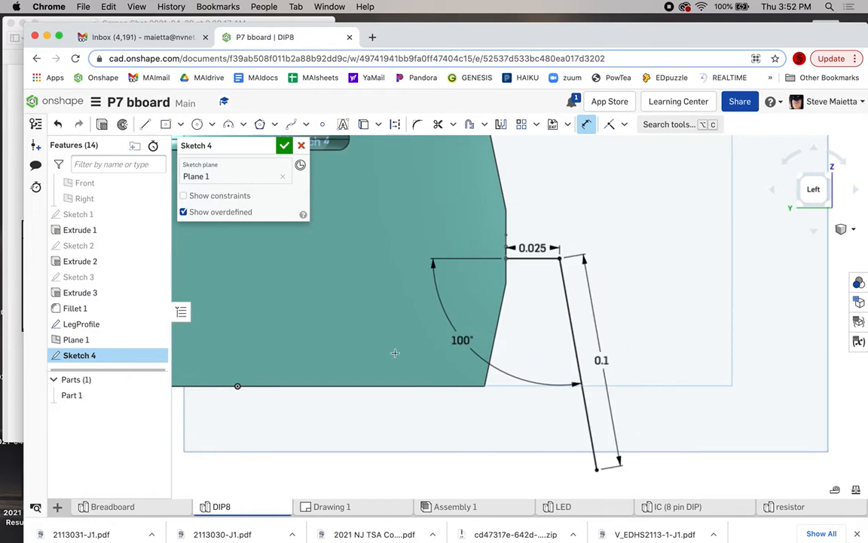
Check the leg reference drawing and fillet the corner between the horizontal and sloping path lines with a radius of about 0.021 in
{"action": "left_click", "coordinate": [7, 248]}
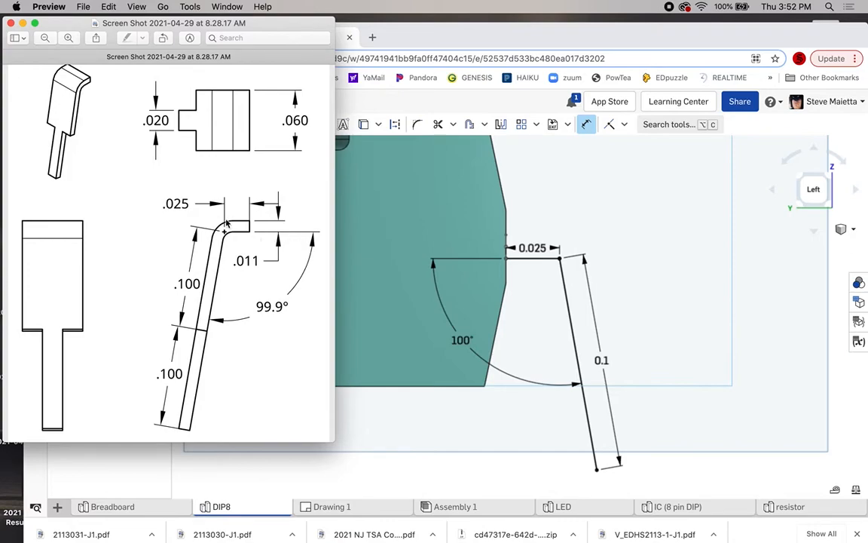
{"action": "scroll", "coordinate": [236, 227], "scroll_direction": "down", "scroll_amount": 1}
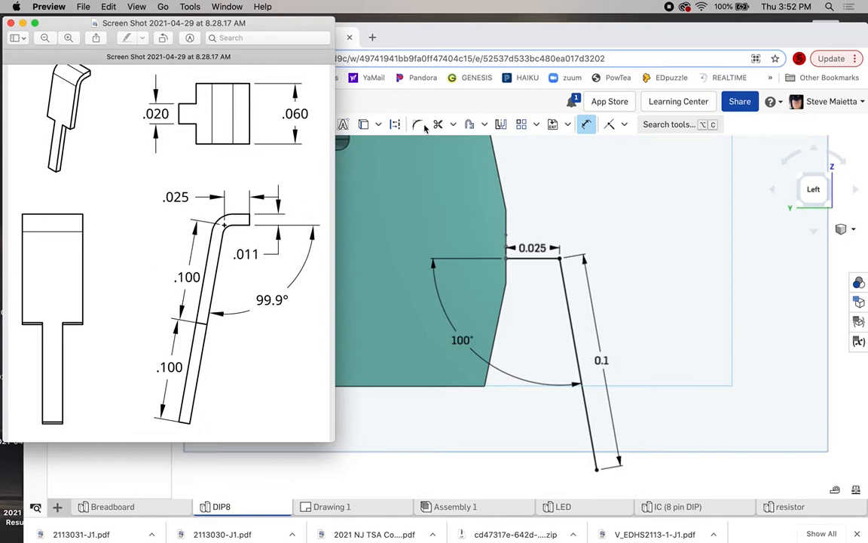
{"action": "left_click", "coordinate": [377, 134]}
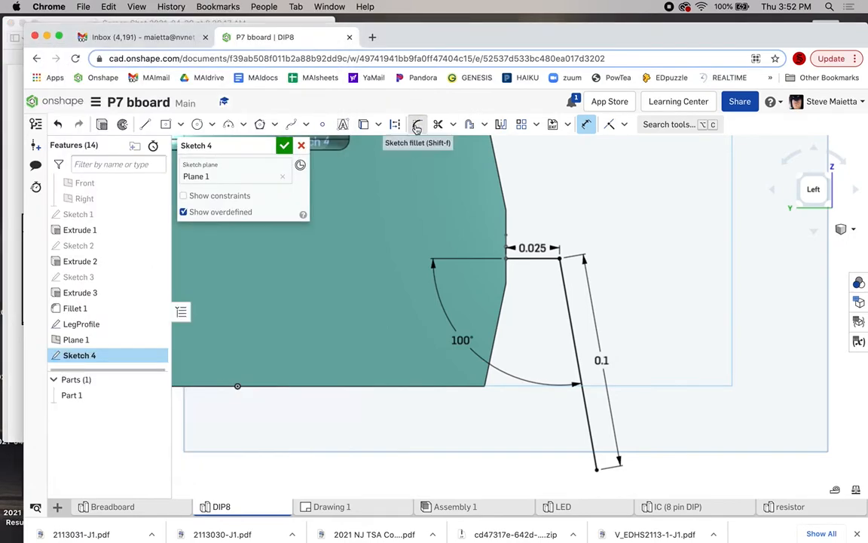
{"action": "left_click", "coordinate": [416, 126]}
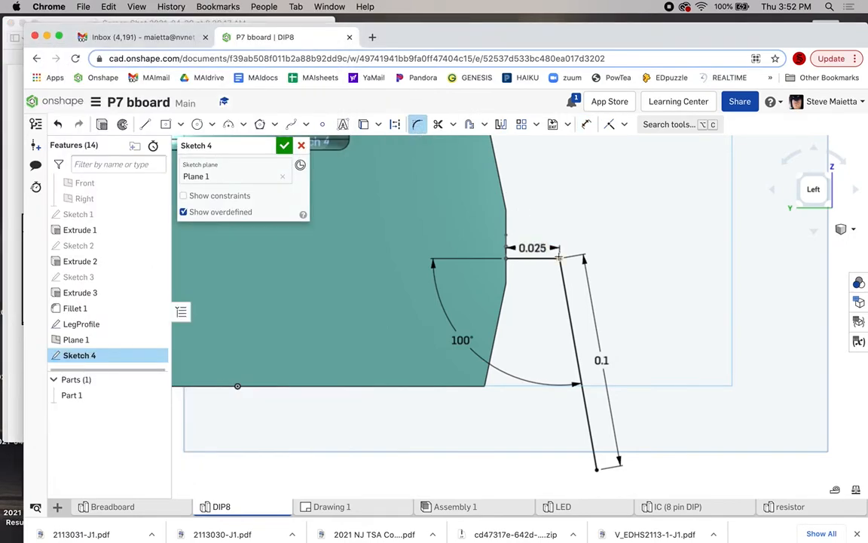
{"action": "left_click", "coordinate": [559, 257]}
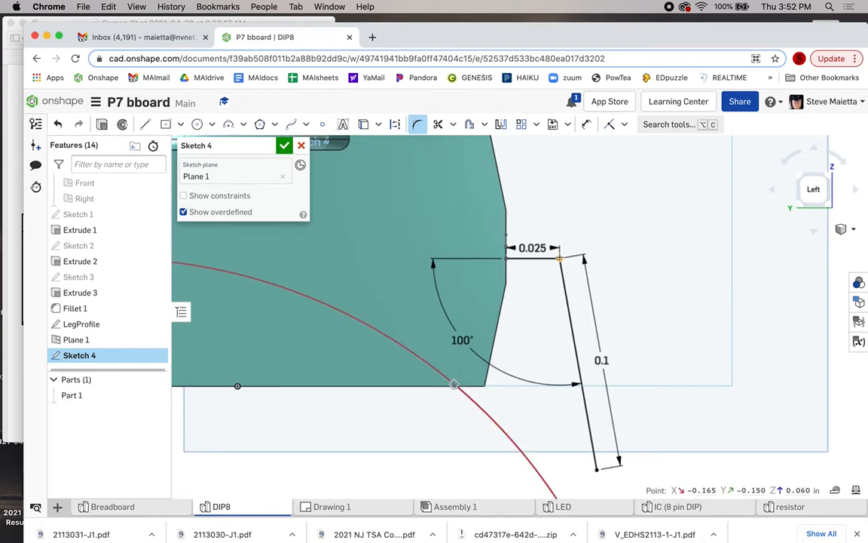
{"action": "scroll", "coordinate": [559, 257], "scroll_direction": "down", "scroll_amount": 10}
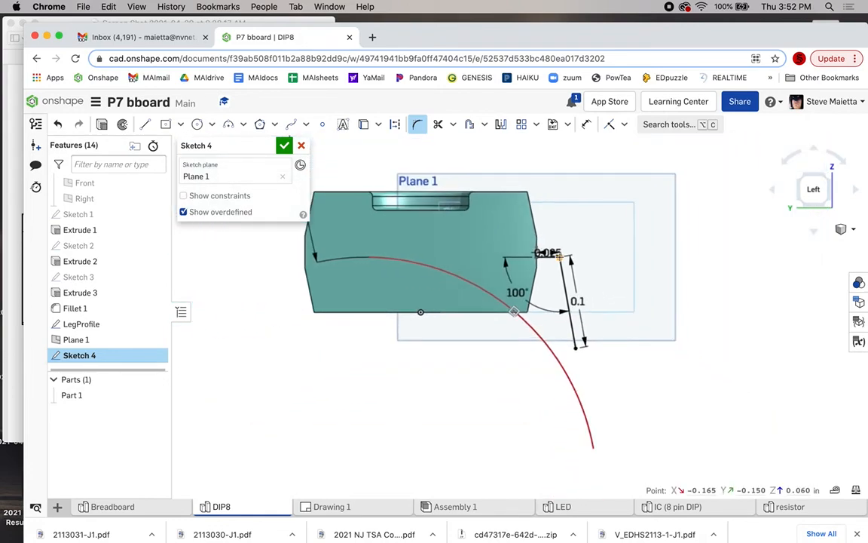
{"action": "scroll", "coordinate": [559, 257], "scroll_direction": "down", "scroll_amount": 3}
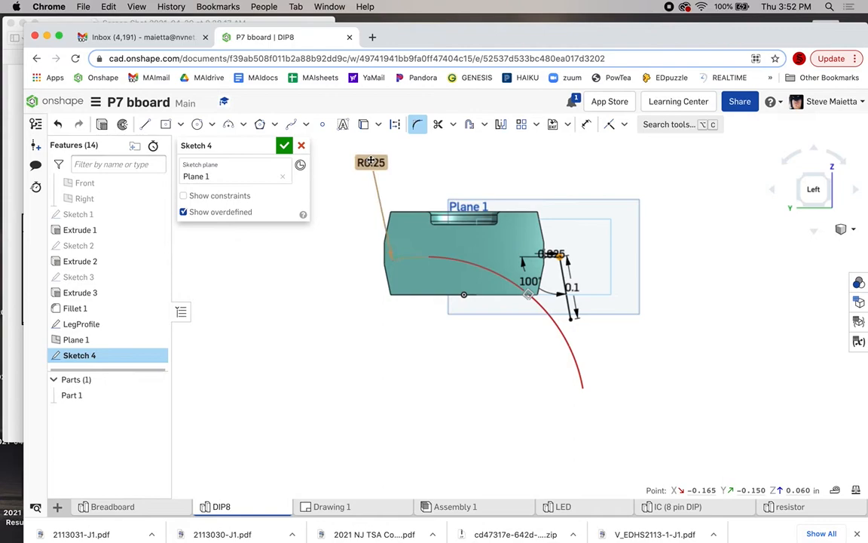
{"action": "scroll", "coordinate": [584, 254], "scroll_direction": "up", "scroll_amount": 5}
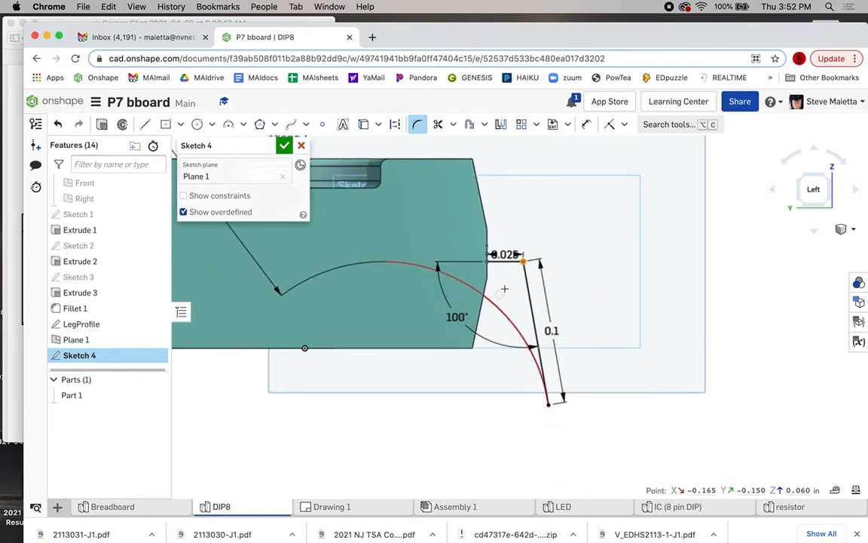
{"action": "scroll", "coordinate": [523, 270], "scroll_direction": "up", "scroll_amount": 1}
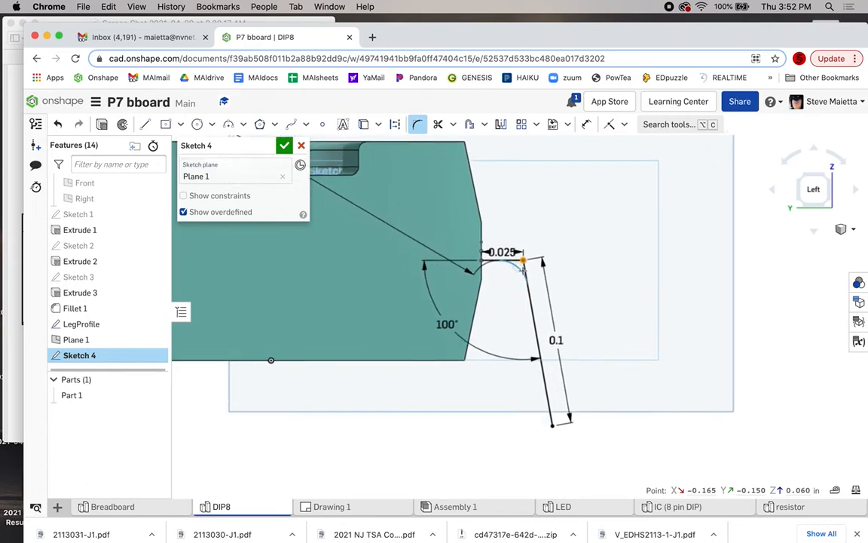
{"action": "scroll", "coordinate": [523, 270], "scroll_direction": "up", "scroll_amount": 1}
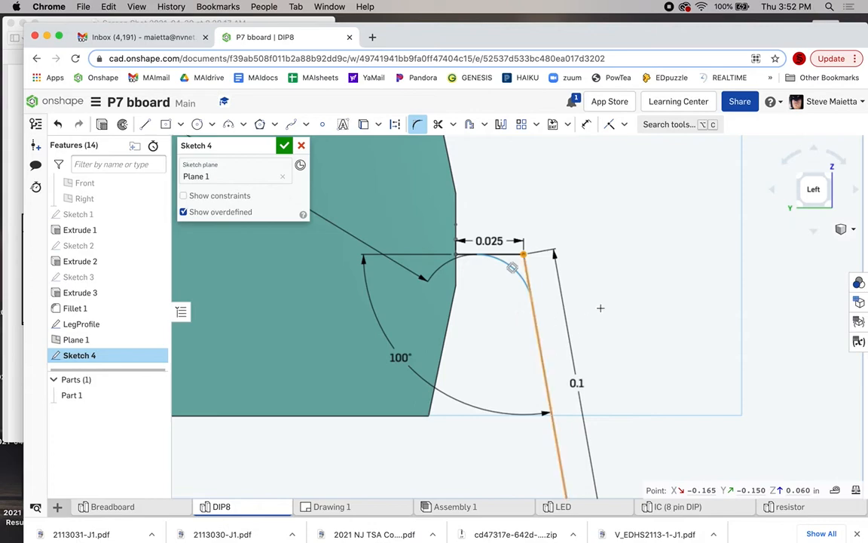
{"action": "left_click", "coordinate": [629, 312]}
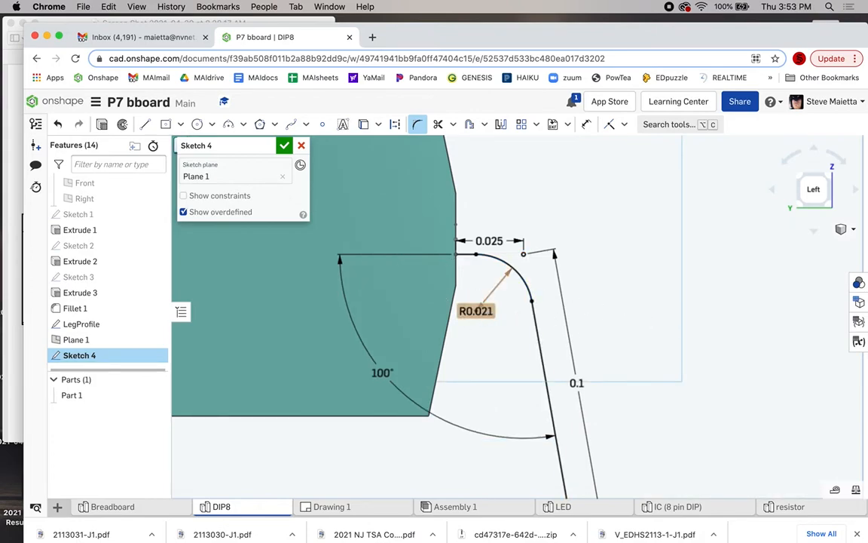
Set the path fillet's radius to 0.02 in
{"action": "double_click", "coordinate": [473, 311]}
{"action": "key", "text": "BackSpace"}
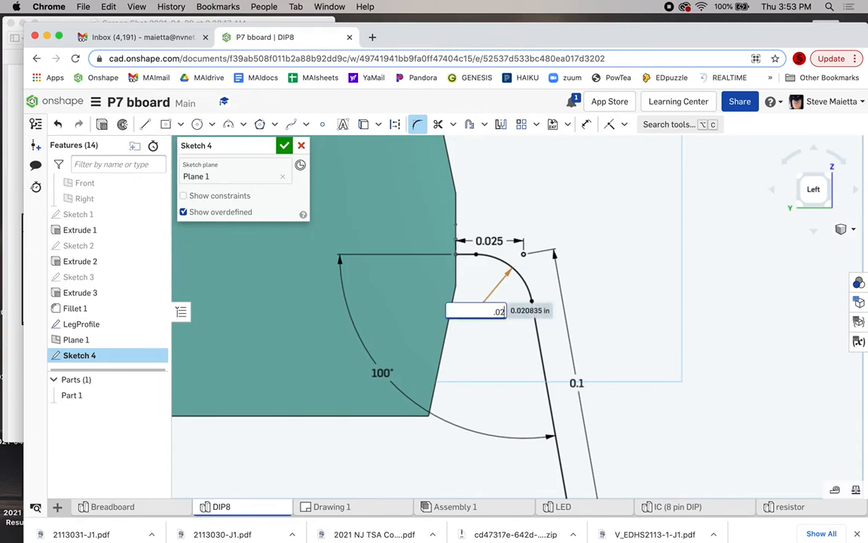
{"action": "key", "text": "Return"}
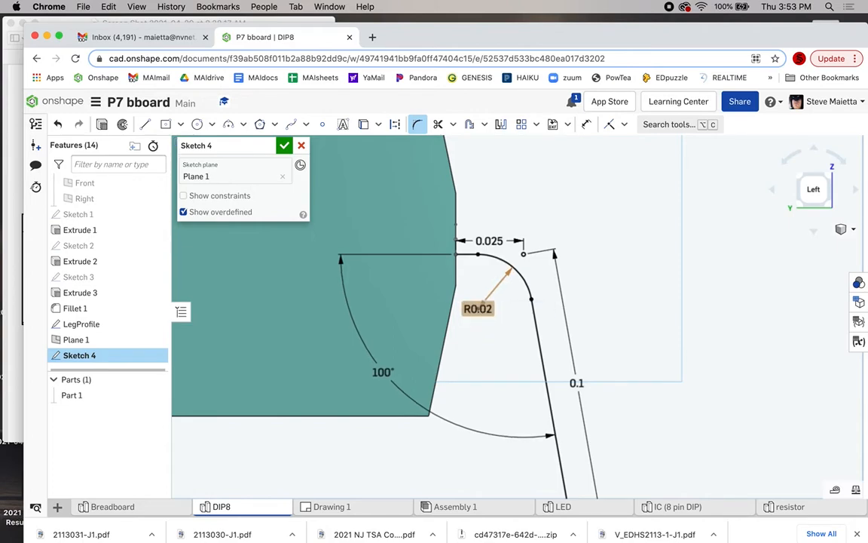
Rename the path sketch to "leg path" and finish it
{"action": "scroll", "coordinate": [465, 333], "scroll_direction": "down", "scroll_amount": 3}
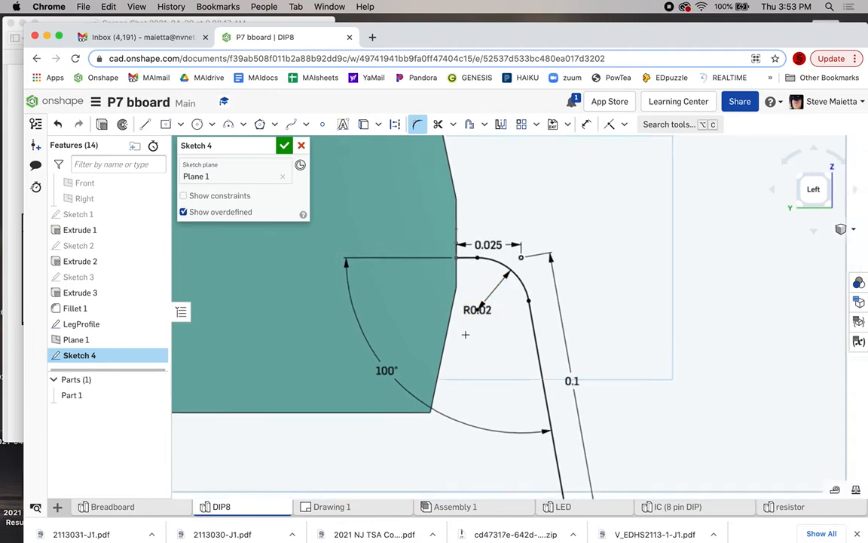
{"action": "left_click", "coordinate": [266, 146]}
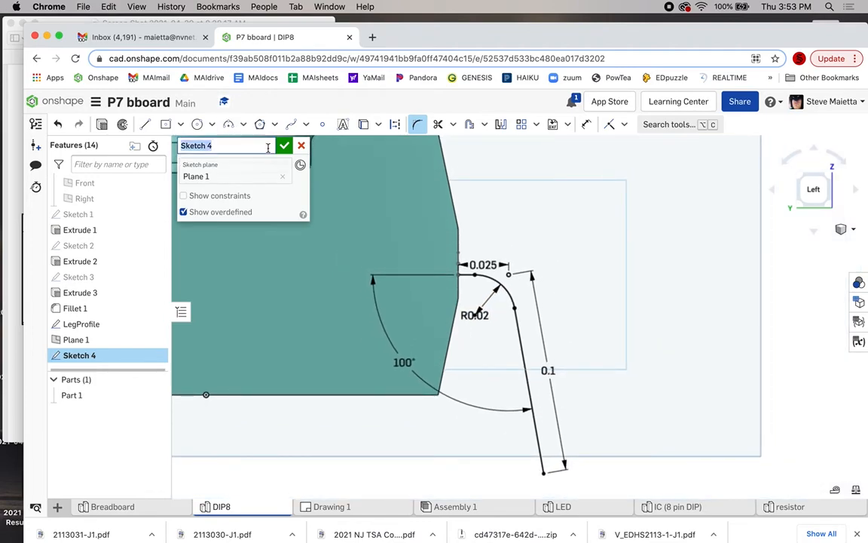
{"action": "type", "text": "leg path"}
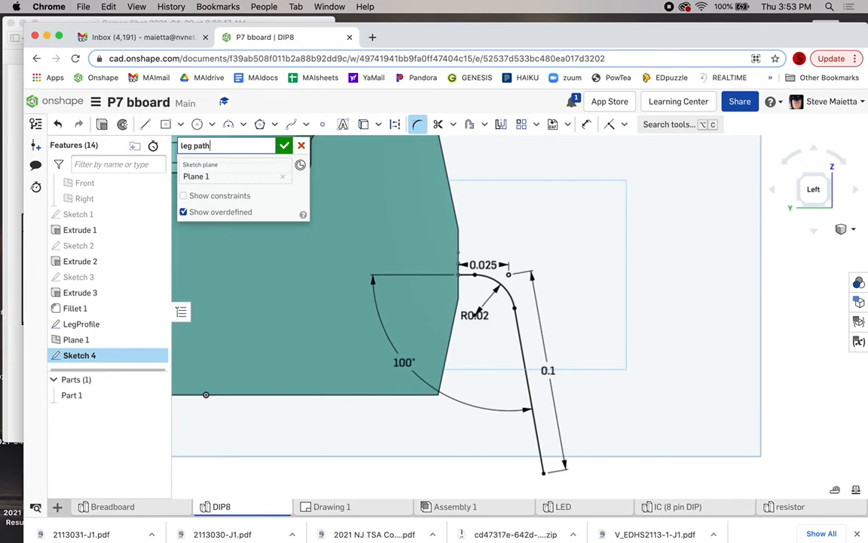
{"action": "left_click", "coordinate": [284, 145]}
Sweep the LegProfile face along the three connected edges of the leg path as a new solid part
{"action": "scroll", "coordinate": [596, 289], "scroll_direction": "down", "scroll_amount": 4}
{"action": "right_click_drag", "start_coordinate": [596, 289], "coordinate": [556, 298]}
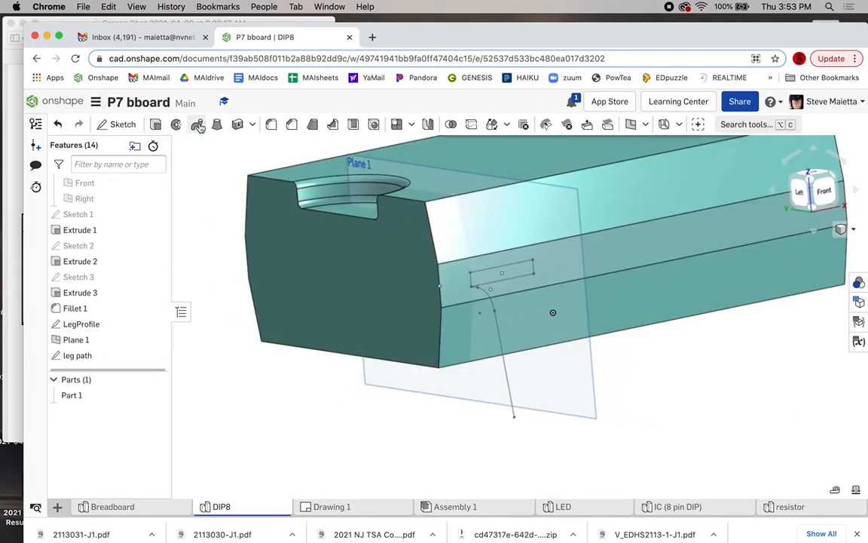
{"action": "left_click", "coordinate": [198, 125]}
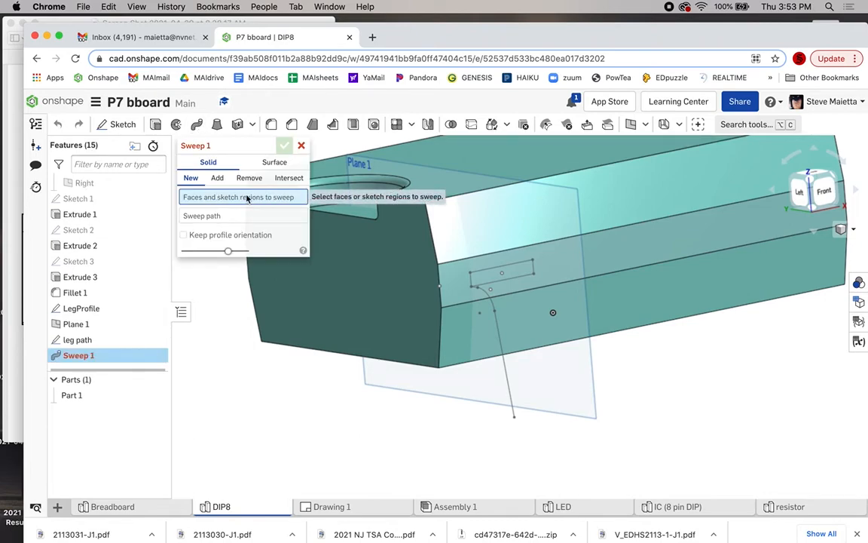
{"action": "left_click", "coordinate": [487, 280]}
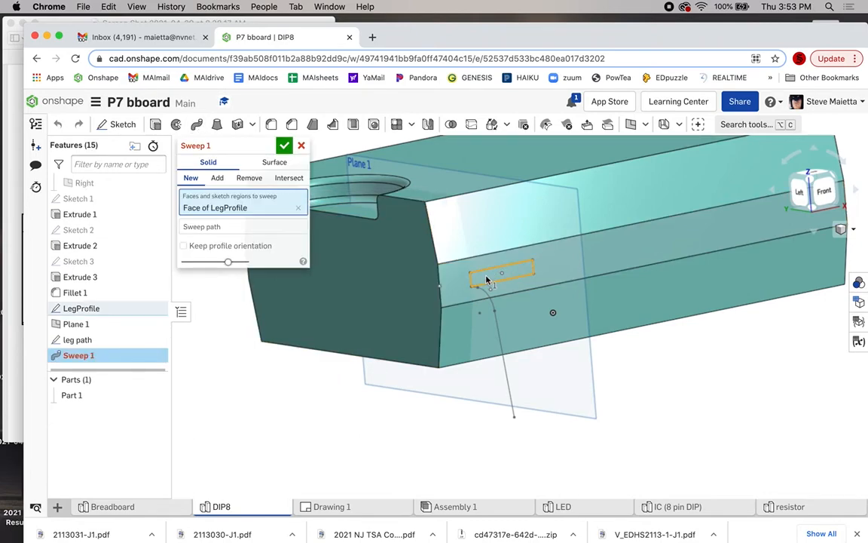
{"action": "scroll", "coordinate": [475, 317], "scroll_direction": "up", "scroll_amount": 3}
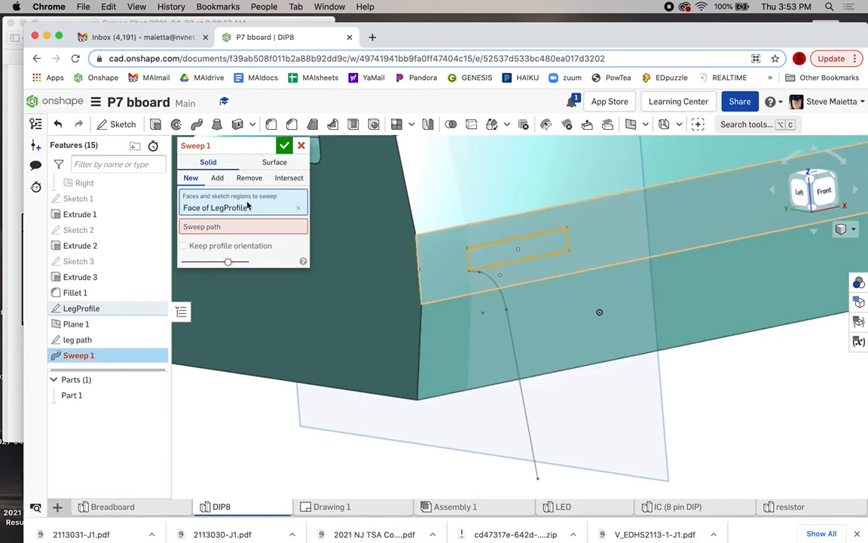
{"action": "left_click", "coordinate": [211, 230]}
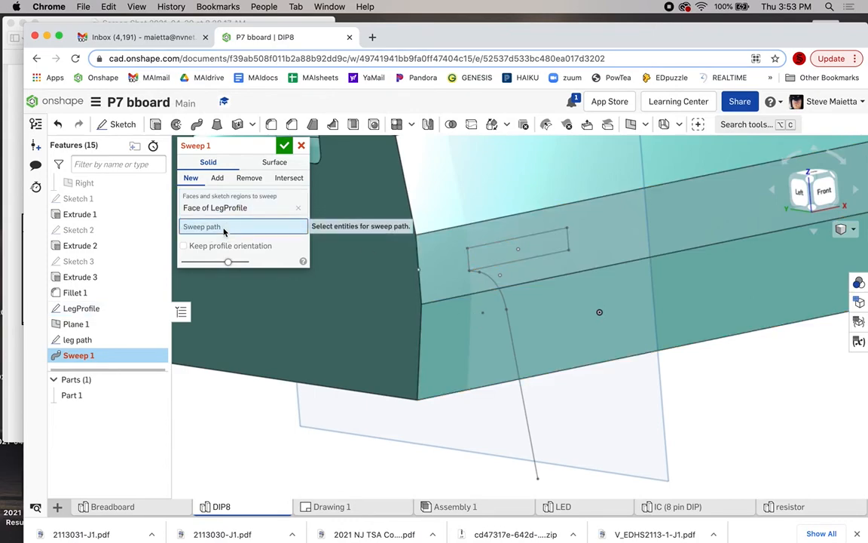
{"action": "left_click", "coordinate": [476, 274]}
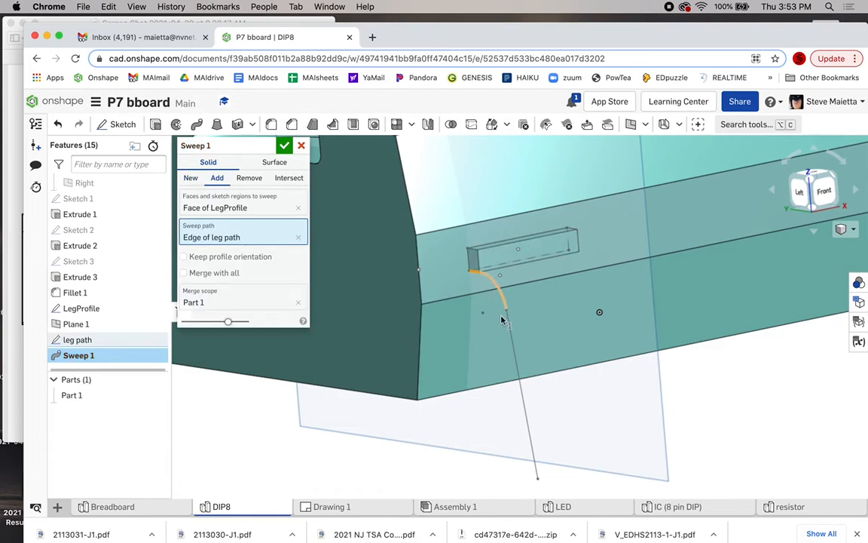
{"action": "left_click", "coordinate": [513, 337]}
{"action": "left_click", "coordinate": [511, 340]}
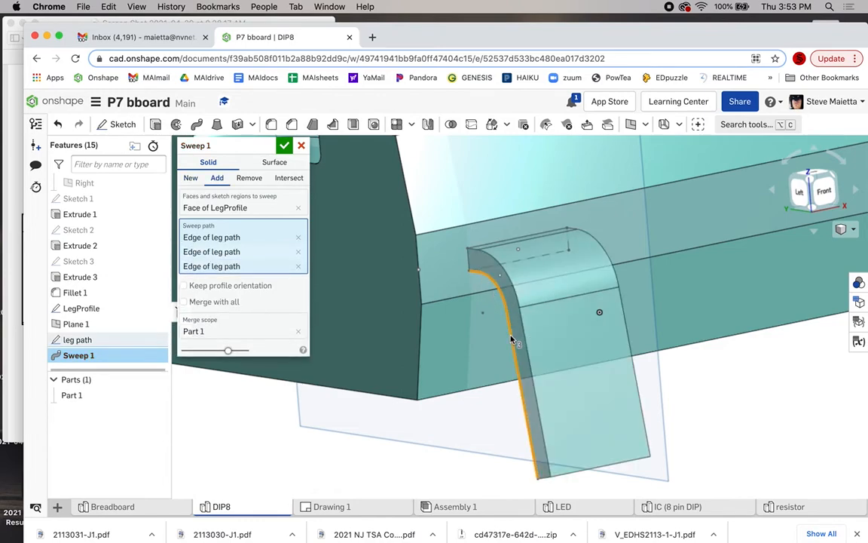
{"action": "scroll", "coordinate": [511, 340], "scroll_direction": "down", "scroll_amount": 3}
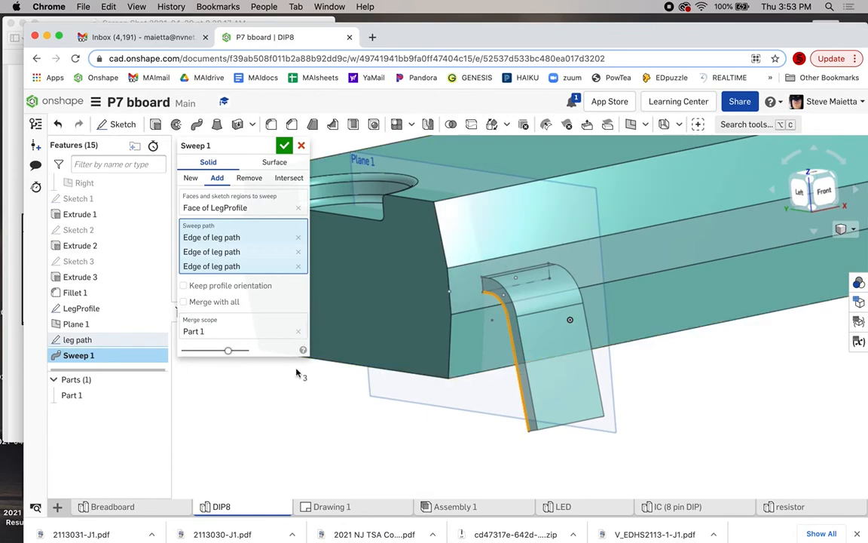
{"action": "left_click", "coordinate": [191, 180]}
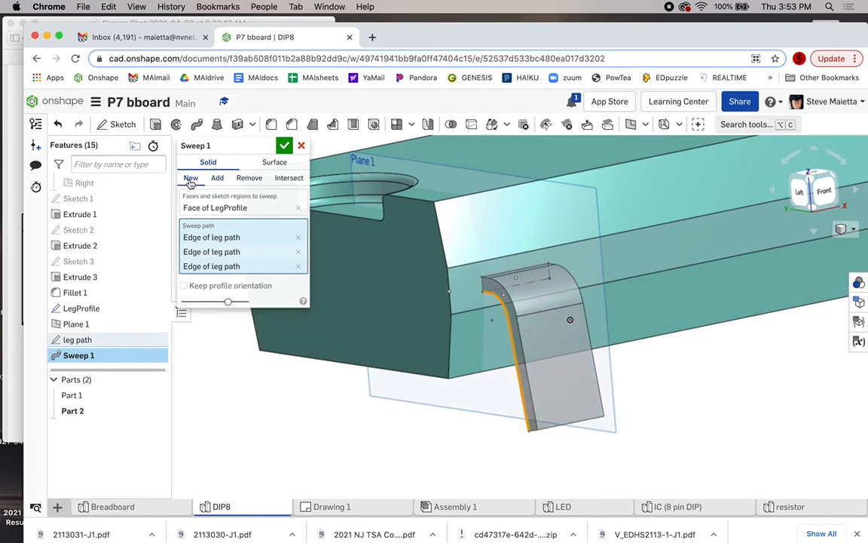
{"action": "left_click", "coordinate": [283, 148]}
Check the leg's lower section in the reference drawing and start a sketch on the bottom end face of the swept leg
{"action": "scroll", "coordinate": [225, 362], "scroll_direction": "down", "scroll_amount": 5}
{"action": "right_click_drag", "start_coordinate": [225, 362], "coordinate": [215, 381]}
{"action": "left_click", "coordinate": [11, 323]}
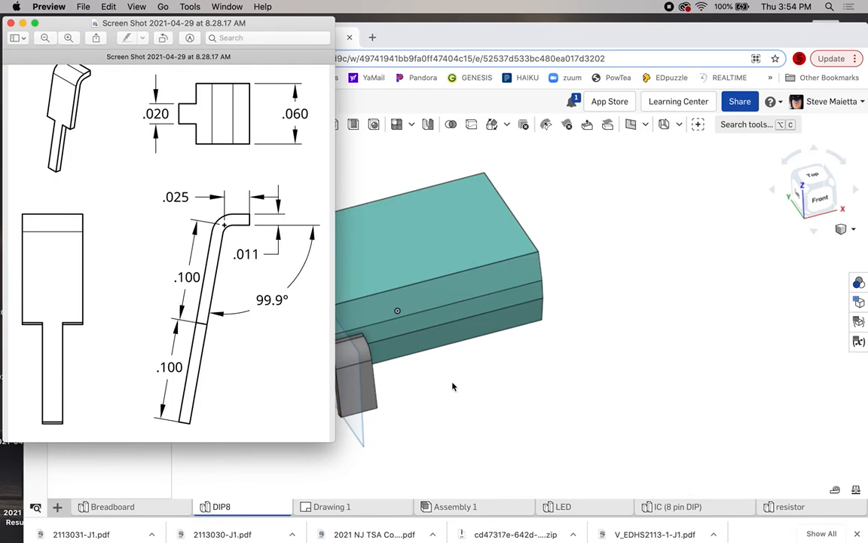
{"action": "left_click", "coordinate": [453, 406]}
{"action": "right_click_drag", "start_coordinate": [452, 415], "coordinate": [433, 309]}
{"action": "scroll", "coordinate": [319, 173], "scroll_direction": "up", "scroll_amount": 5}
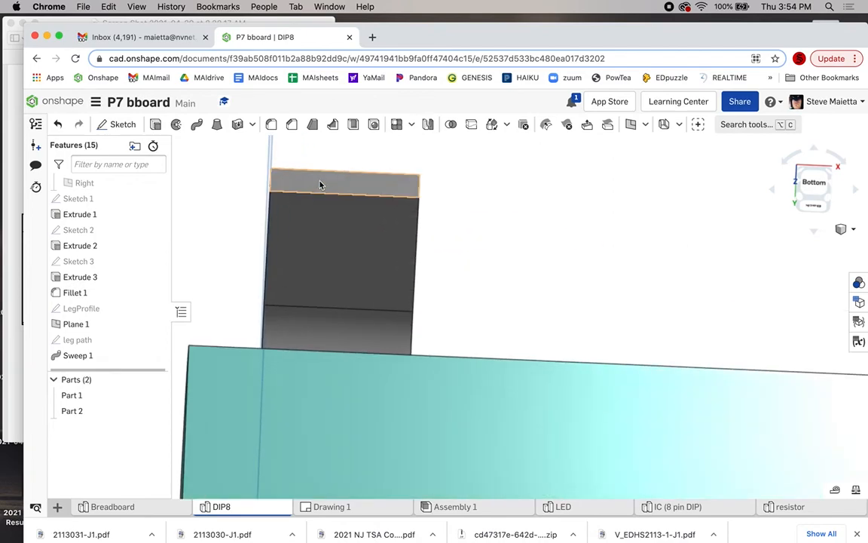
{"action": "left_click", "coordinate": [320, 186]}
{"action": "key", "text": "shift+s"}
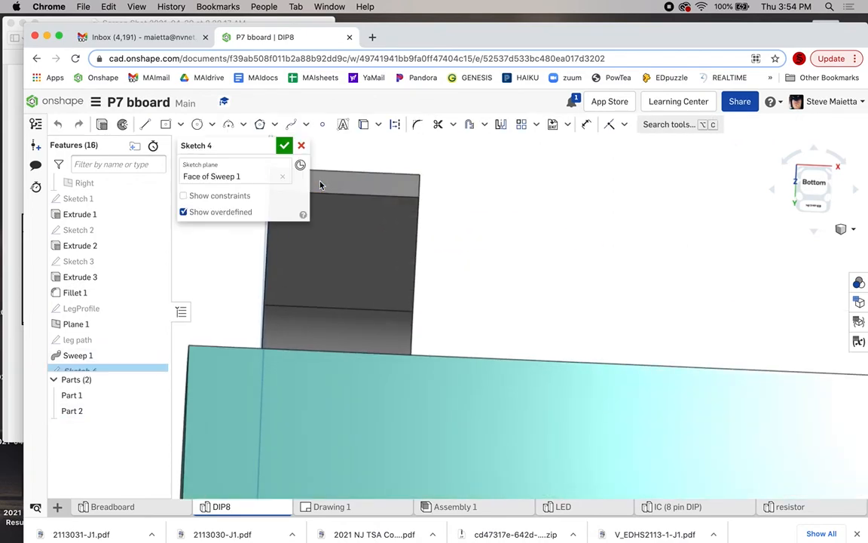
{"action": "scroll", "coordinate": [558, 321], "scroll_direction": "up", "scroll_amount": 3}
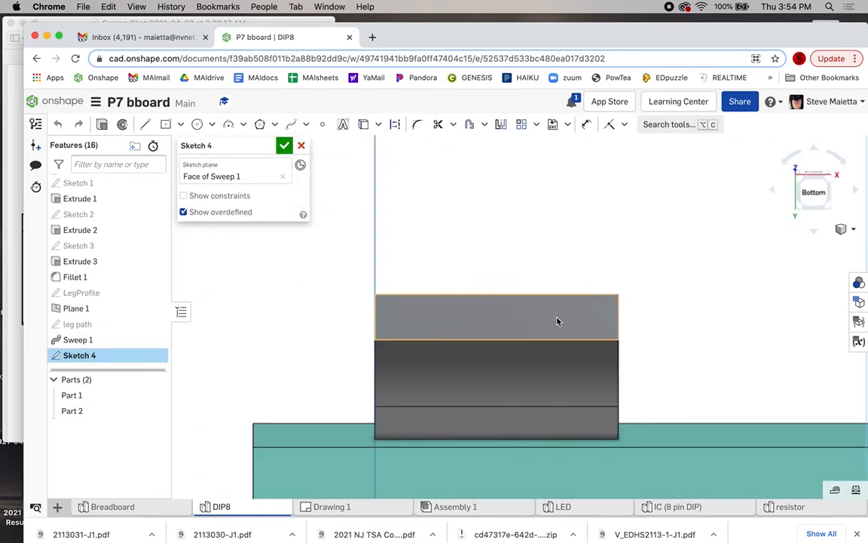
Sketch a center-point rectangle 0.020 in wide and 0.011 in high in the middle of the leg's end face
{"action": "key", "text": "g"}
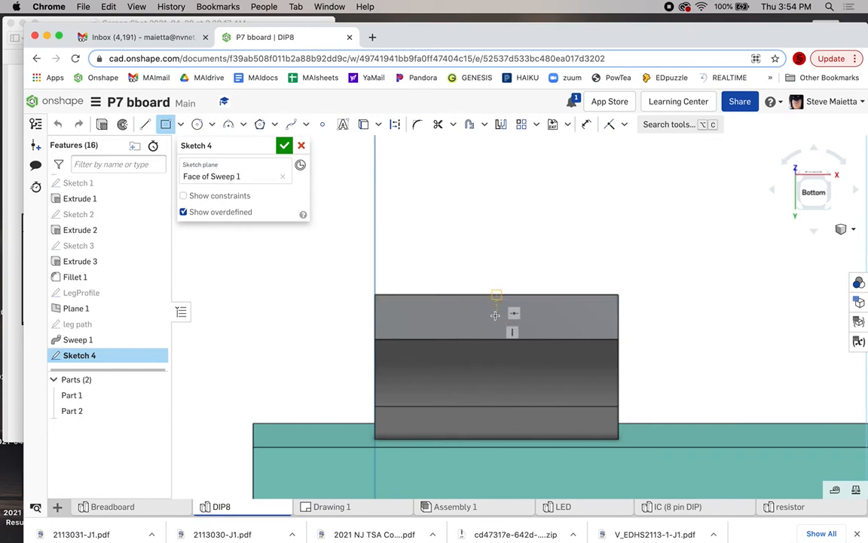
{"action": "left_click", "coordinate": [464, 338]}
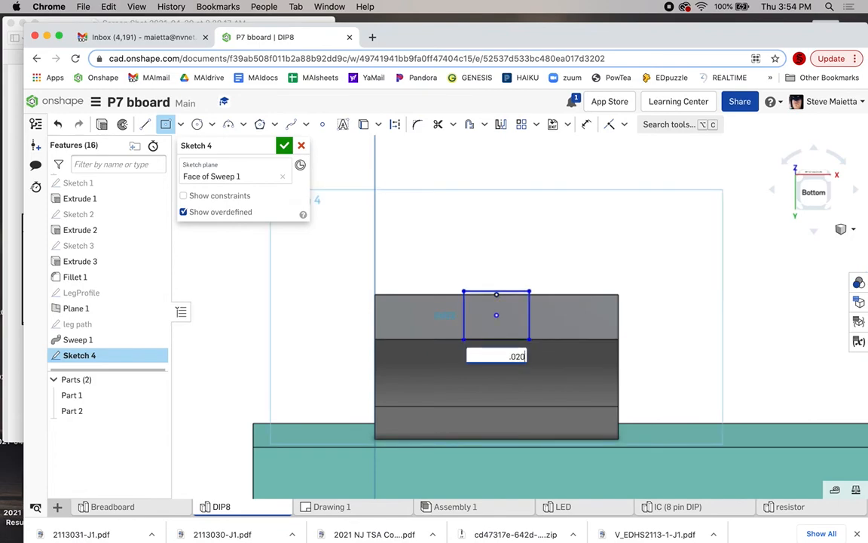
{"action": "type", "text": ".020"}
{"action": "key", "text": "Return"}
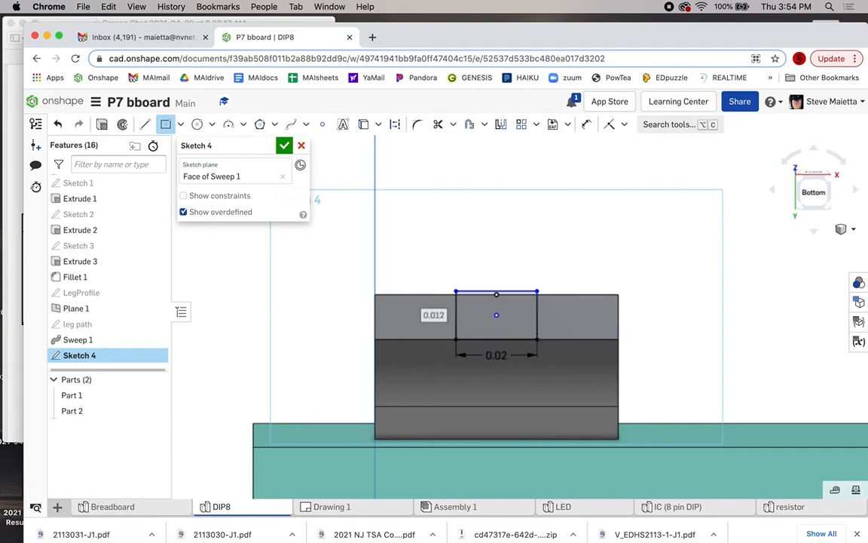
{"action": "key", "text": "Return"}
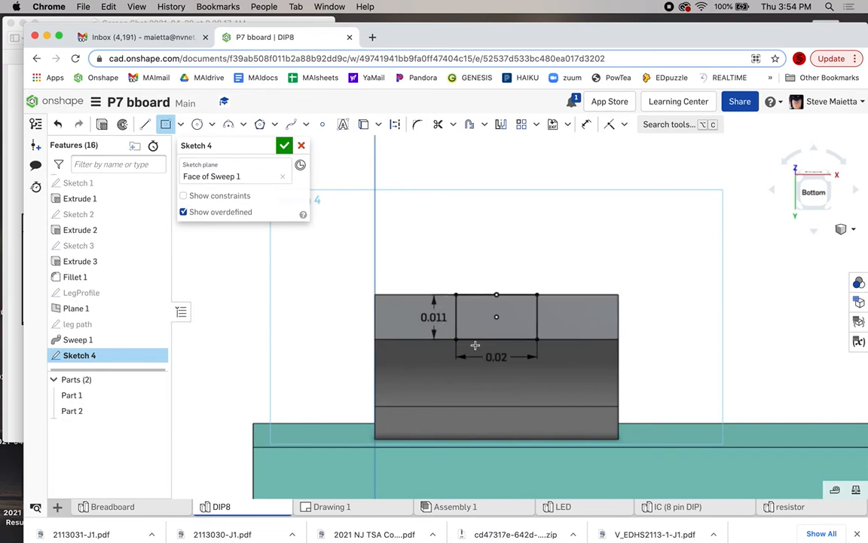
Extrude the rectangle 0.100 in outward from the leg's end as a blind extrusion added to the leg part
{"action": "scroll", "coordinate": [450, 260], "scroll_direction": "down", "scroll_amount": 3}
{"action": "right_click_drag", "start_coordinate": [450, 262], "coordinate": [437, 281]}
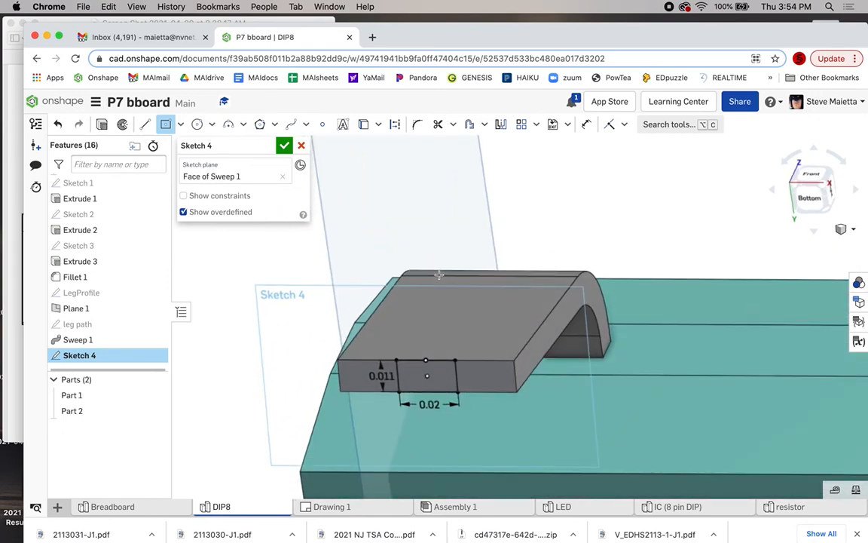
{"action": "scroll", "coordinate": [438, 278], "scroll_direction": "down", "scroll_amount": 5}
{"action": "right_click_drag", "start_coordinate": [359, 274], "coordinate": [350, 305]}
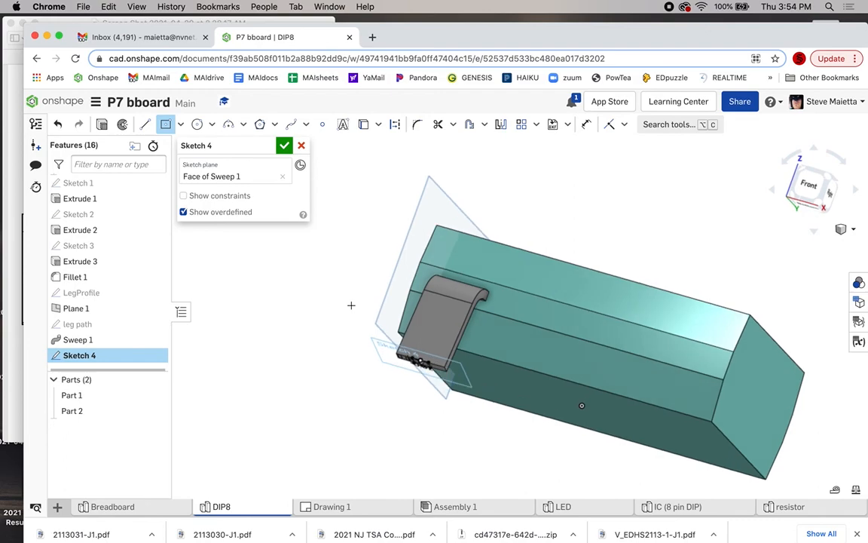
{"action": "left_click", "coordinate": [102, 126]}
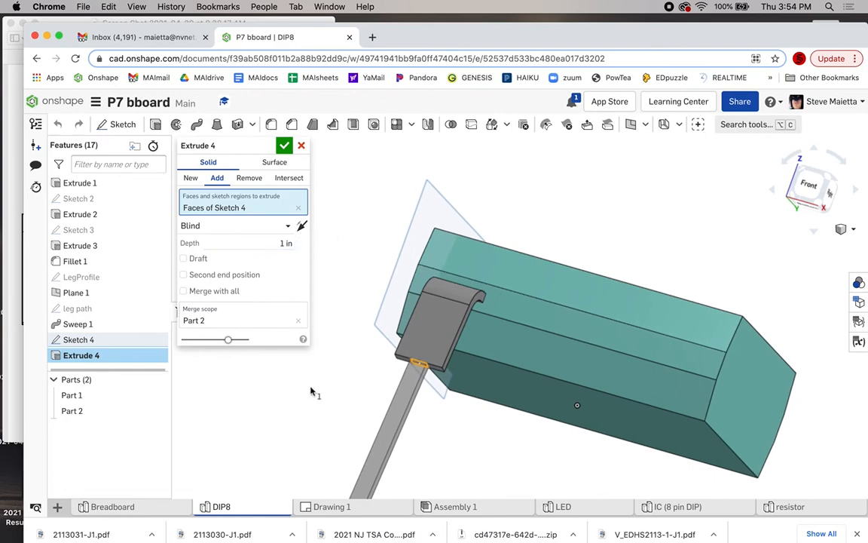
{"action": "scroll", "coordinate": [314, 388], "scroll_direction": "up", "scroll_amount": 10}
{"action": "scroll", "coordinate": [314, 387], "scroll_direction": "down", "scroll_amount": 10}
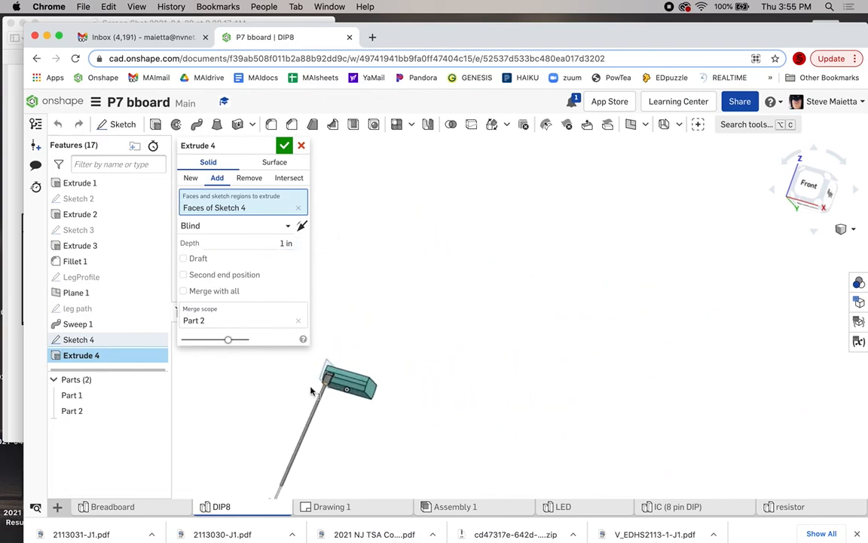
{"action": "left_click", "coordinate": [268, 243]}
{"action": "key", "text": "BackSpace"}
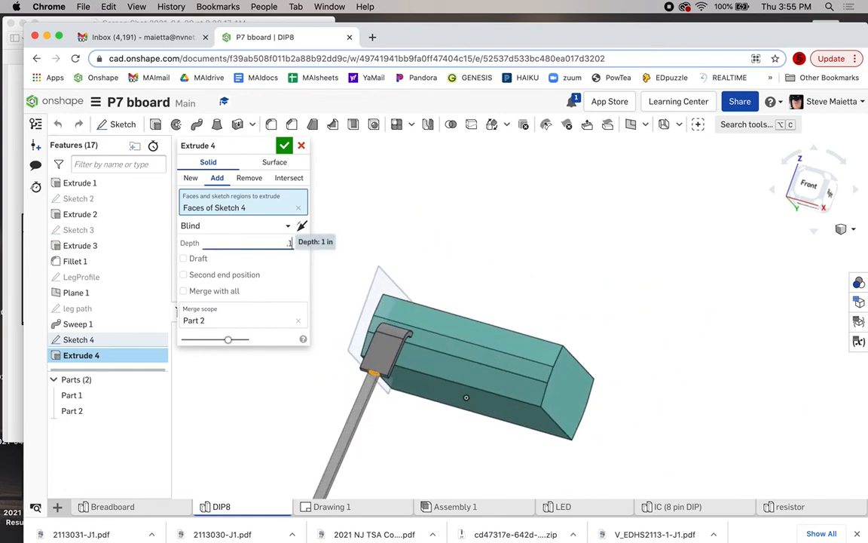
{"action": "type", "text": ".100"}
{"action": "key", "text": "Return"}
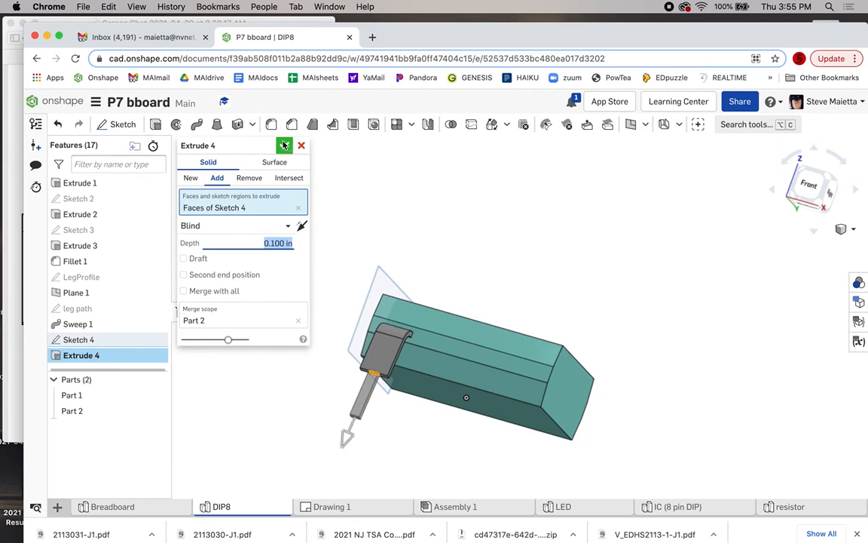
{"action": "left_click", "coordinate": [285, 147]}
{"action": "right_click_drag", "start_coordinate": [267, 375], "coordinate": [300, 328]}
{"action": "scroll", "coordinate": [407, 459], "scroll_direction": "up", "scroll_amount": 3}
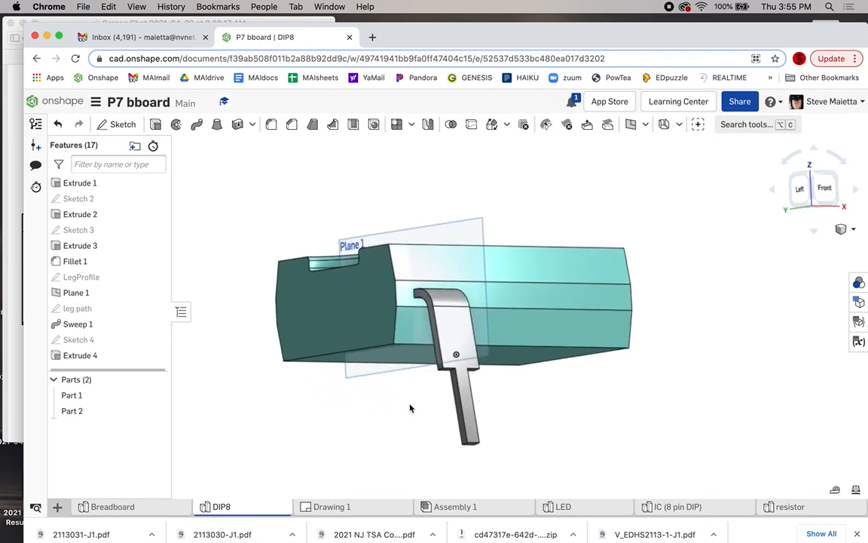